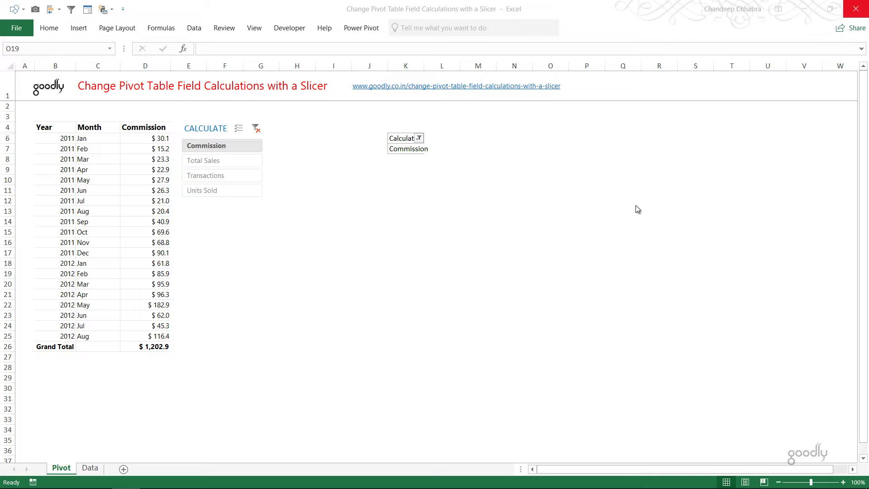
Go to the top of the Data sheet and walk through its headers, Date to Interval
left_click(90, 468)
key("ctrl+Home")
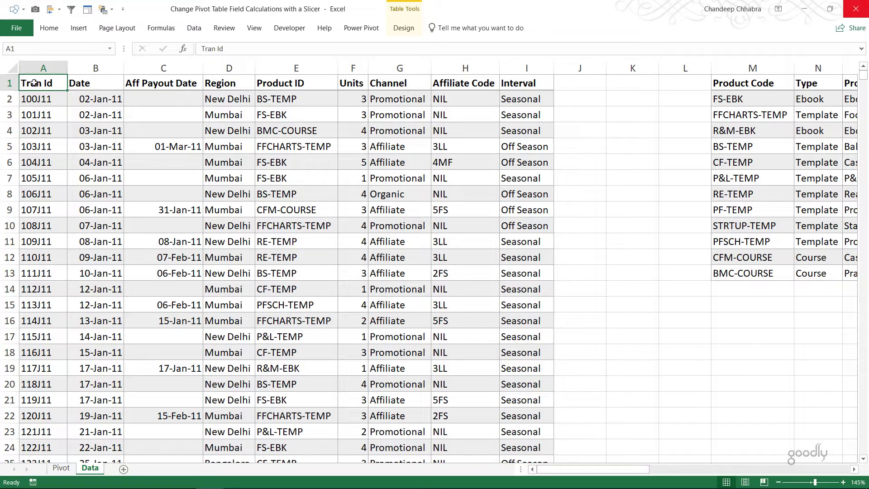
left_click(87, 83)
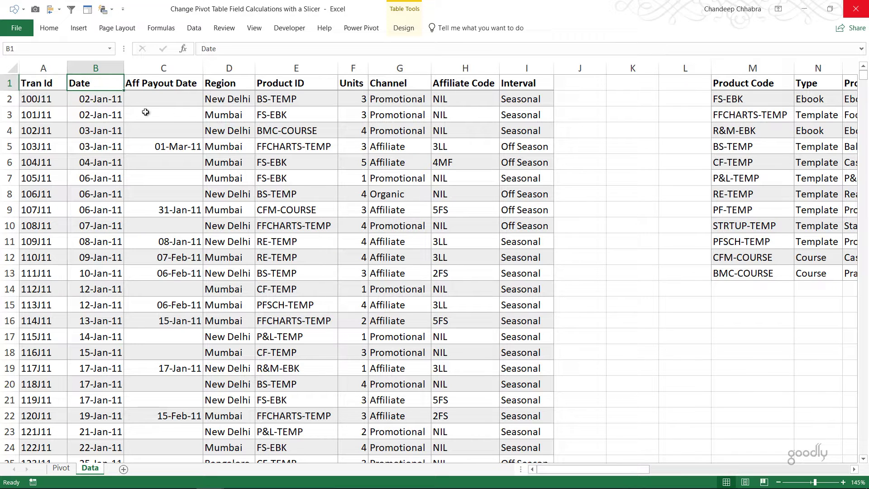
left_click(218, 84)
left_click(298, 89)
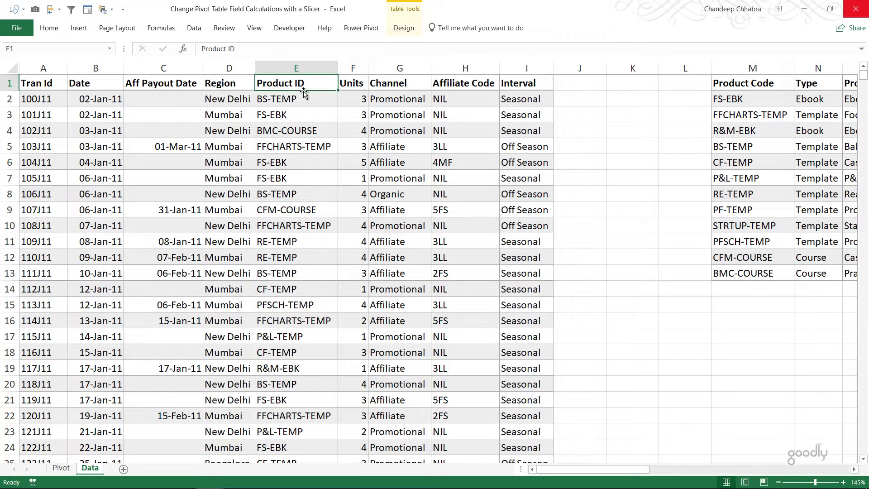
left_click(357, 86)
left_click(393, 87)
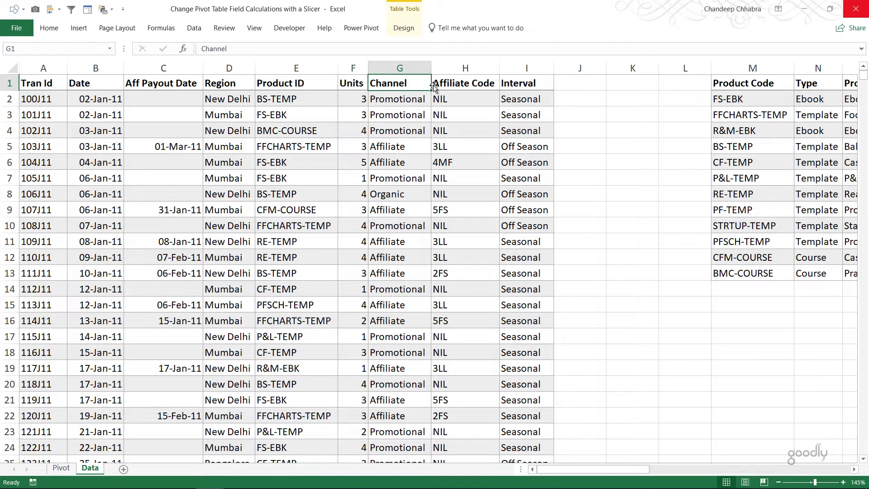
left_click(448, 84)
left_click(524, 83)
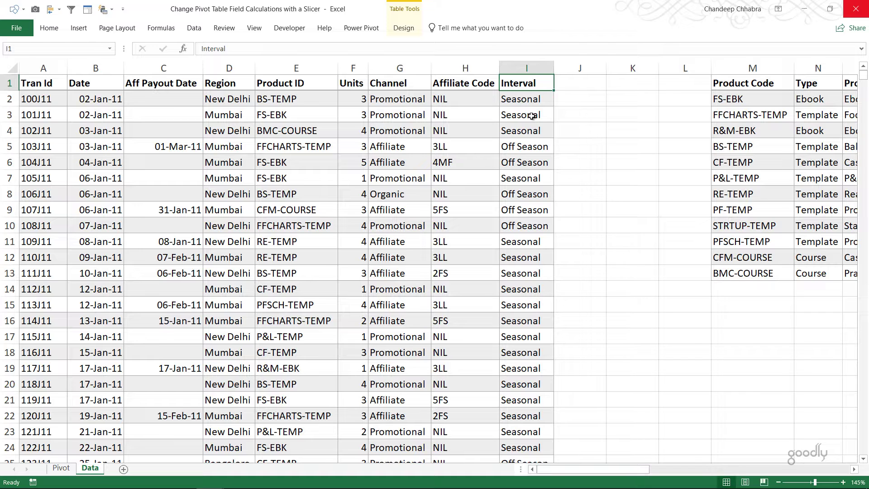
Select sample Units and Tran Id values, then move into the product code list
left_click_drag(360, 98, 351, 194)
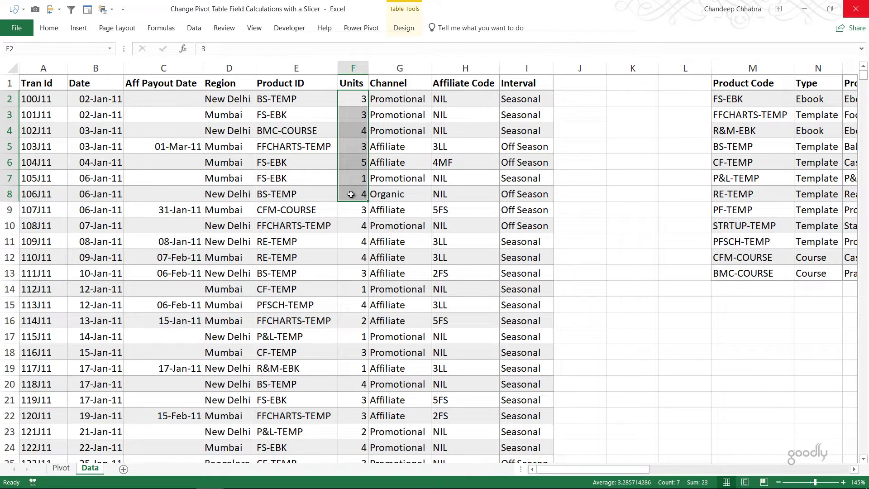
left_click(51, 99)
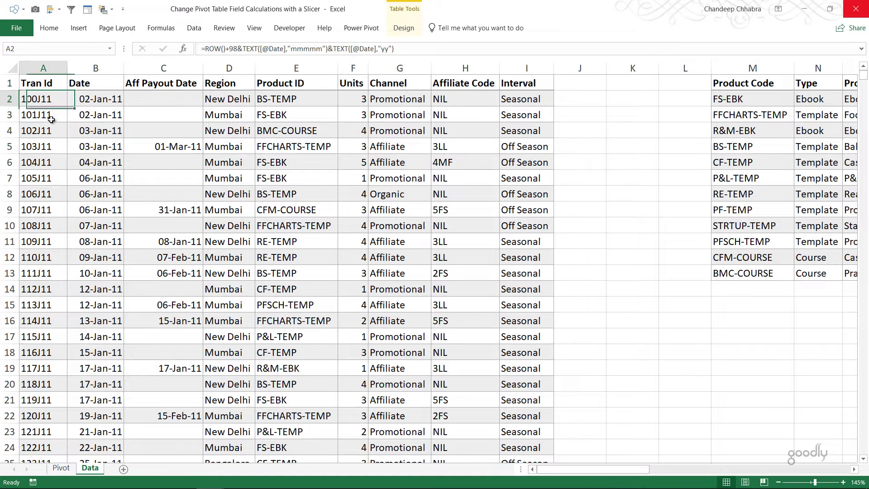
left_click_drag(52, 119, 48, 169)
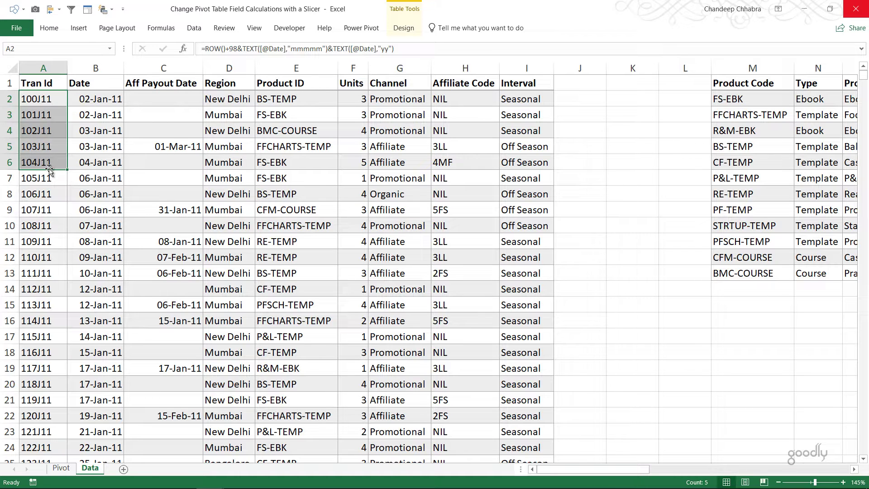
left_click(362, 102)
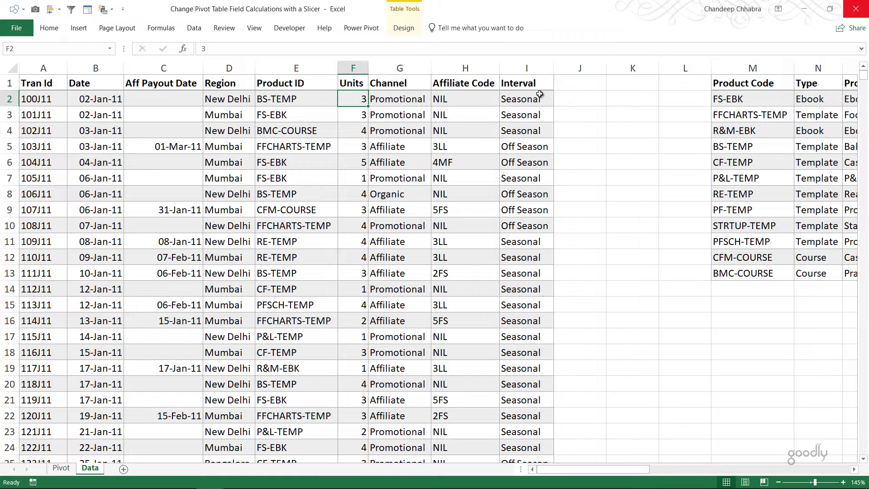
left_click(759, 105)
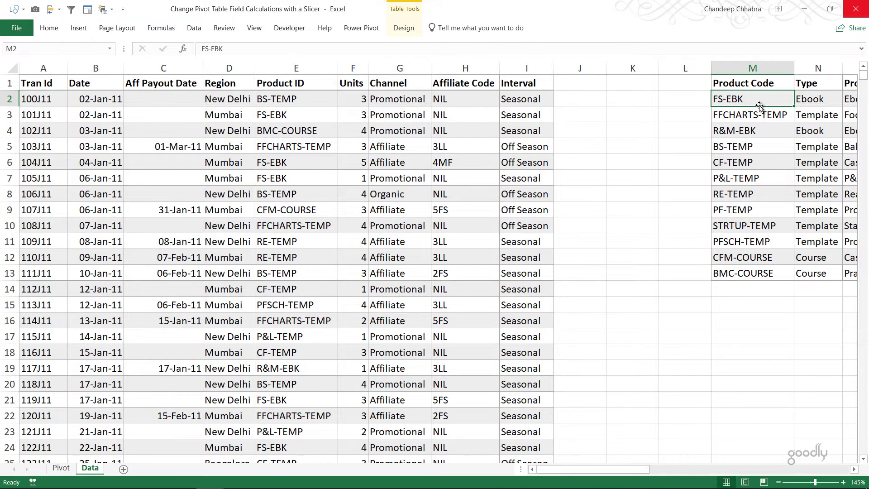
Browse the product list's Price column and the Units and Channel entries, then return to the Pivot sheet
key("ctrl+Right")
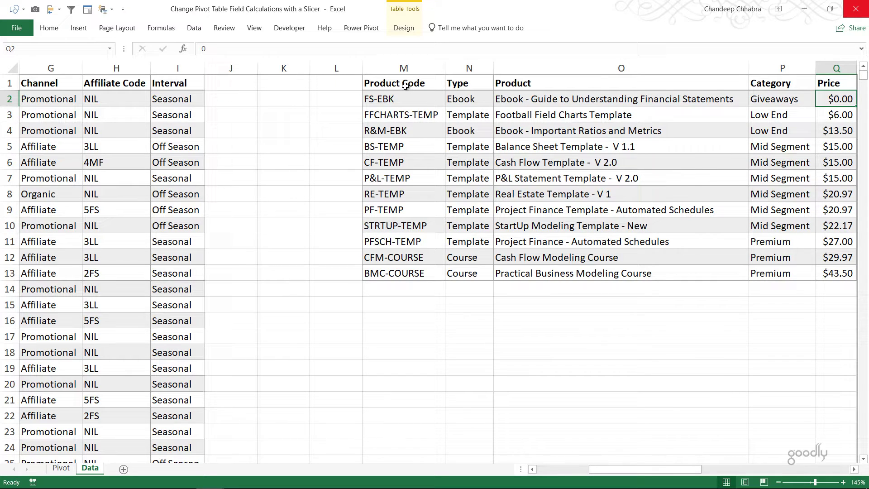
key("Left")
key("Left")
key("Left")
key("Left")
key("Left")
key("Left")
key("Left")
key("Left")
key("Left")
key("Left")
key("Left")
key("Left")
key("Left")
key("Left")
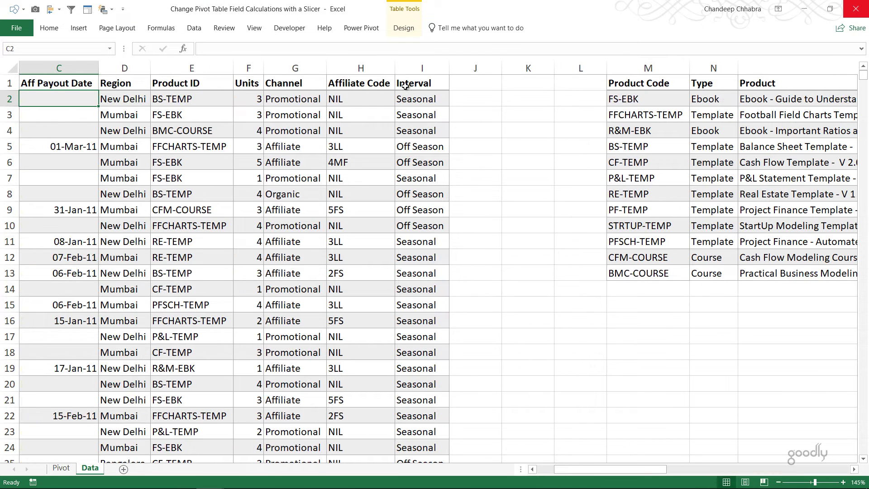
key("Right")
key("Right")
key("Right")
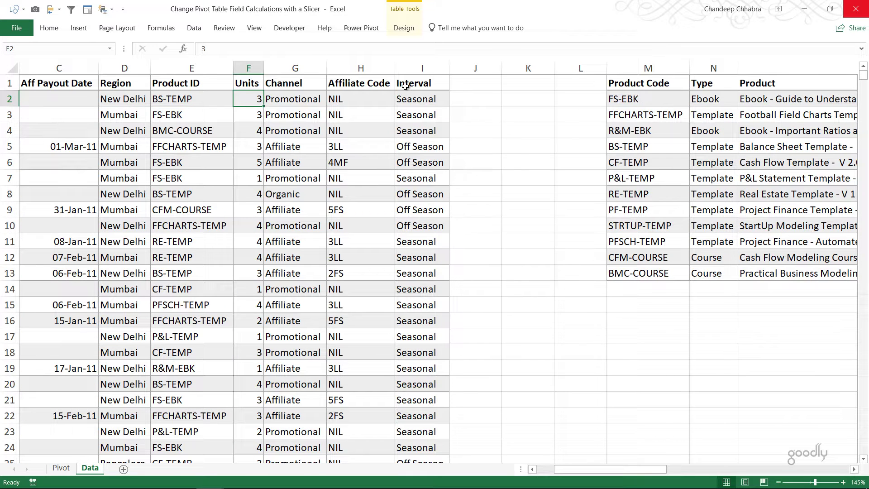
key("Down")
key("Down")
key("Down")
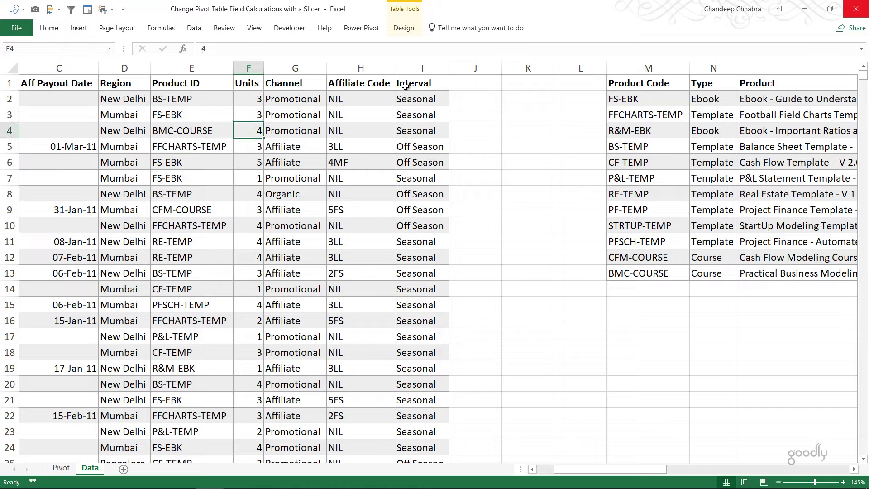
key("Right")
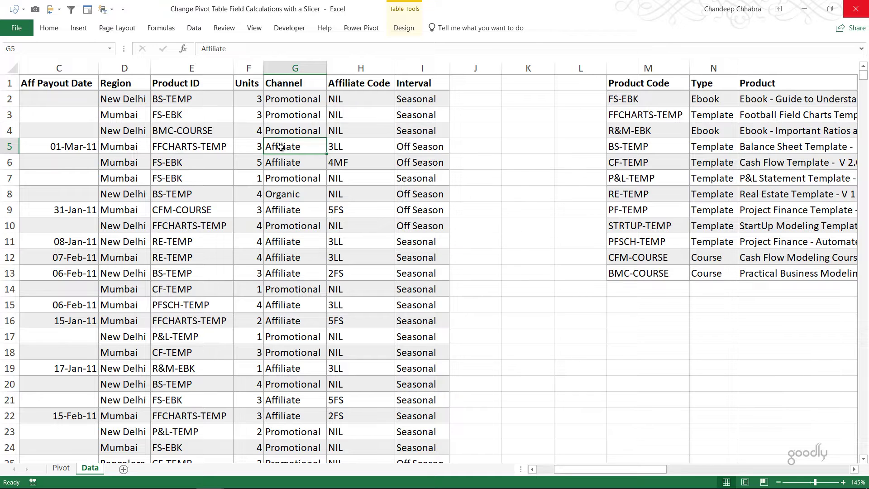
key("ctrl+Page_Up")
Select the first year cell inside the Commission pivot table
left_click(80, 157)
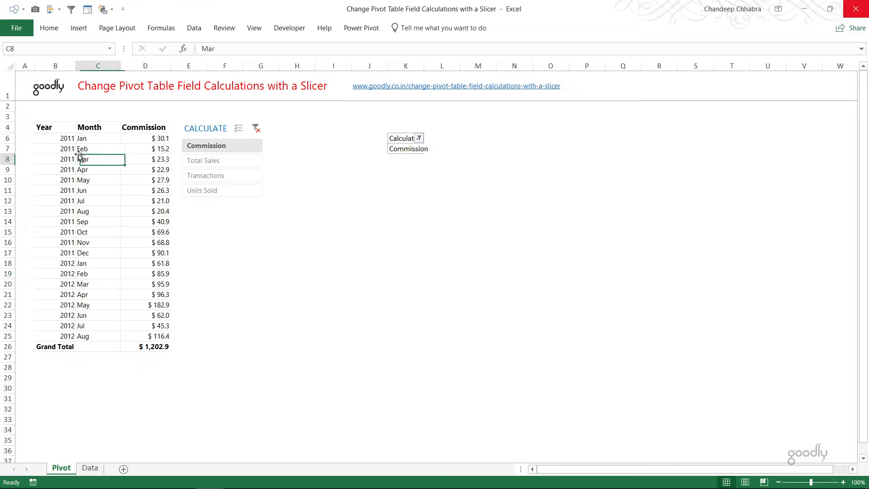
scroll(464, 211, "up", 4)
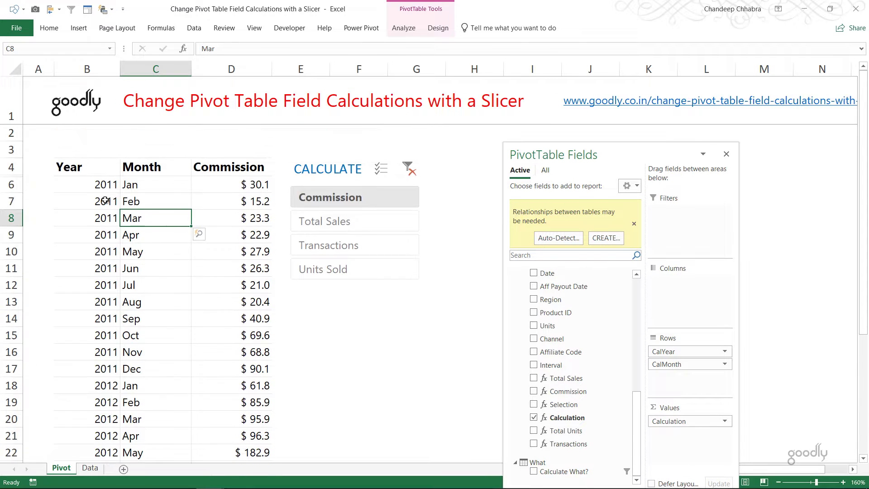
left_click(93, 181)
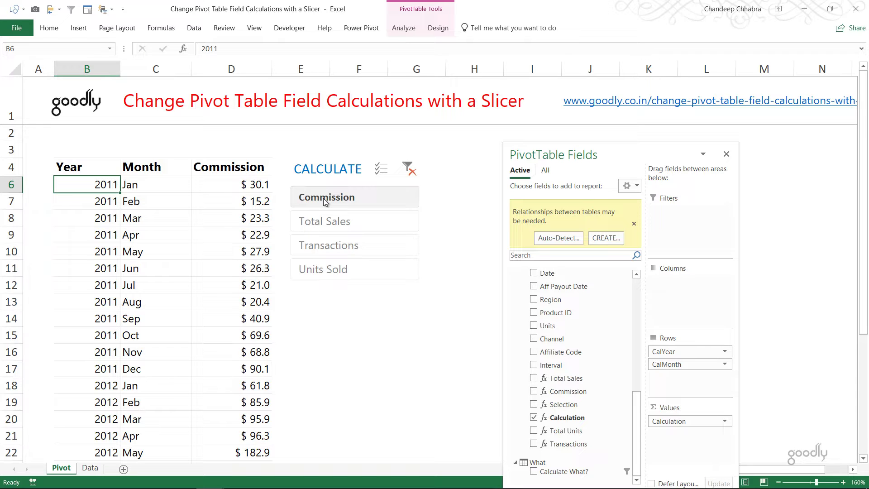
Cycle the CALCULATE slicer through Total Sales, Transactions and Units Sold, back to Commission, then show the Data sheet
left_click(322, 224)
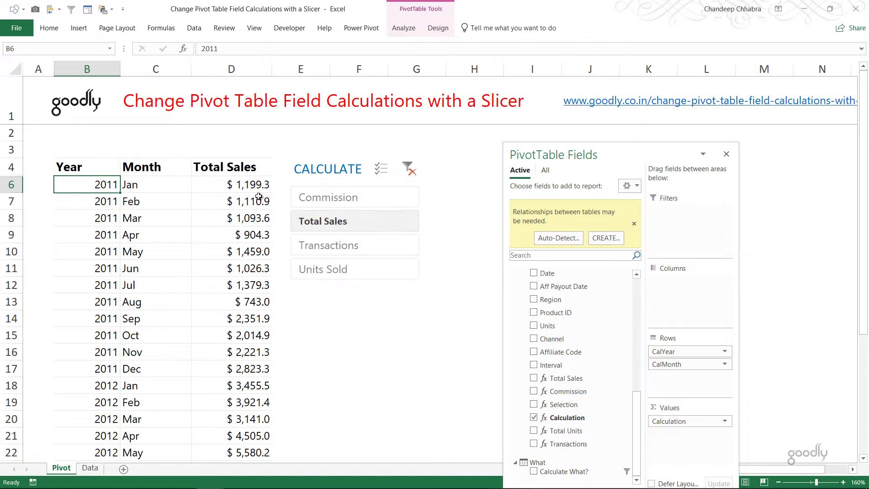
left_click(330, 245)
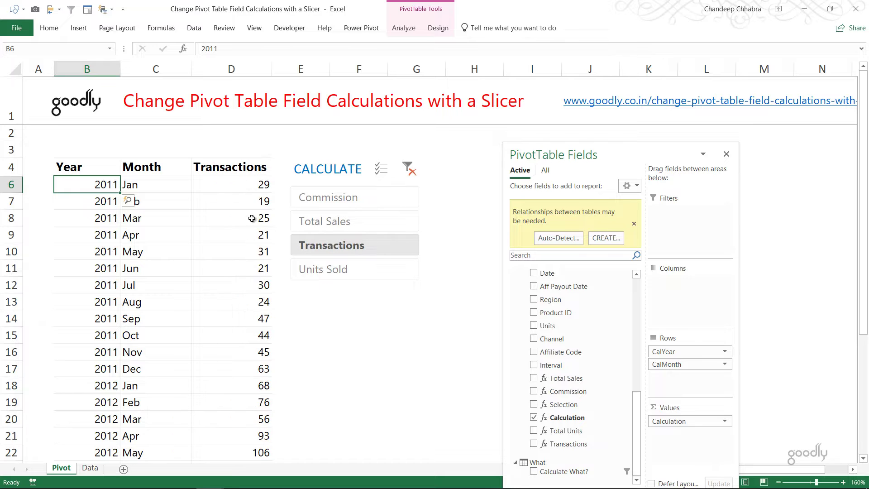
left_click(335, 267)
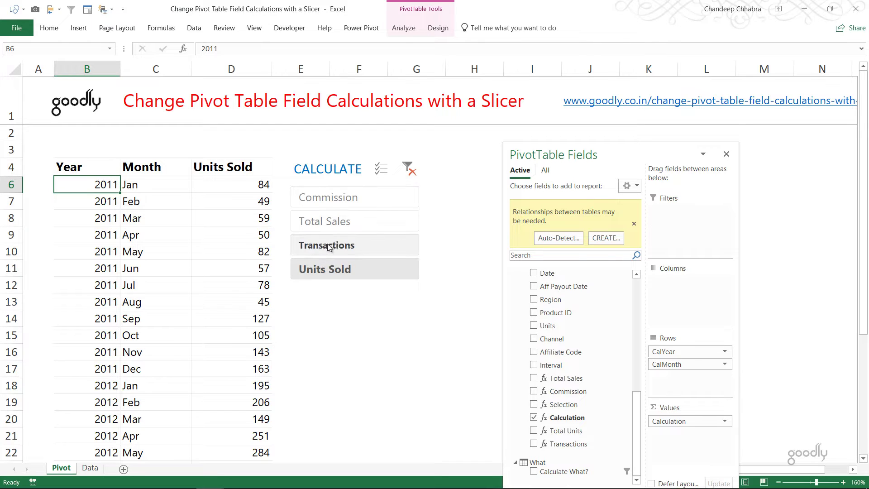
left_click(336, 220)
left_click(336, 204)
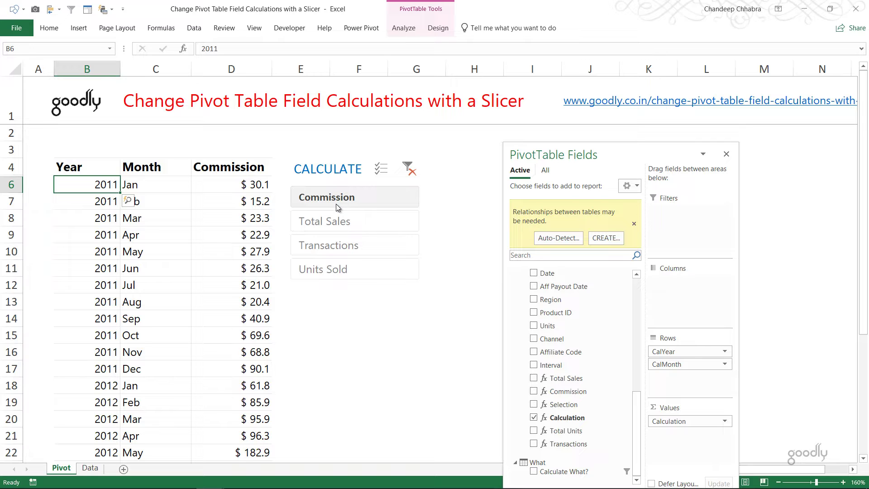
left_click(92, 470)
Select a block of transaction cells, then the whole product code table
left_click(198, 208)
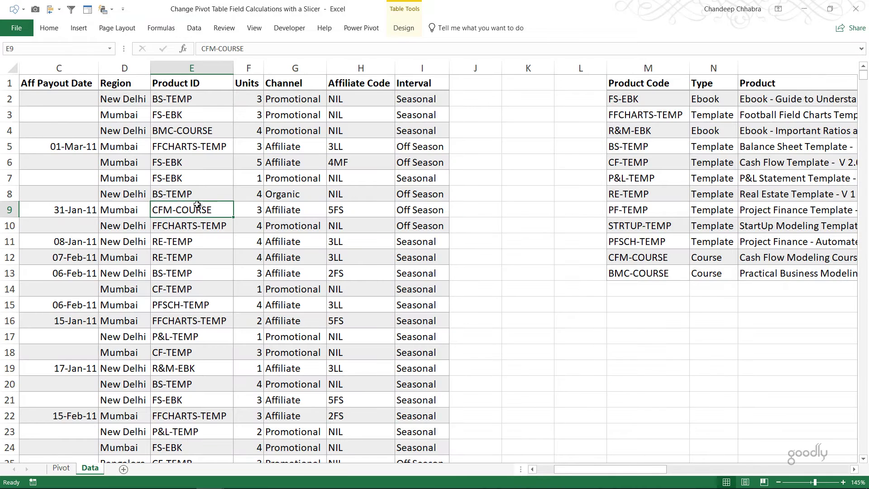
key("Home")
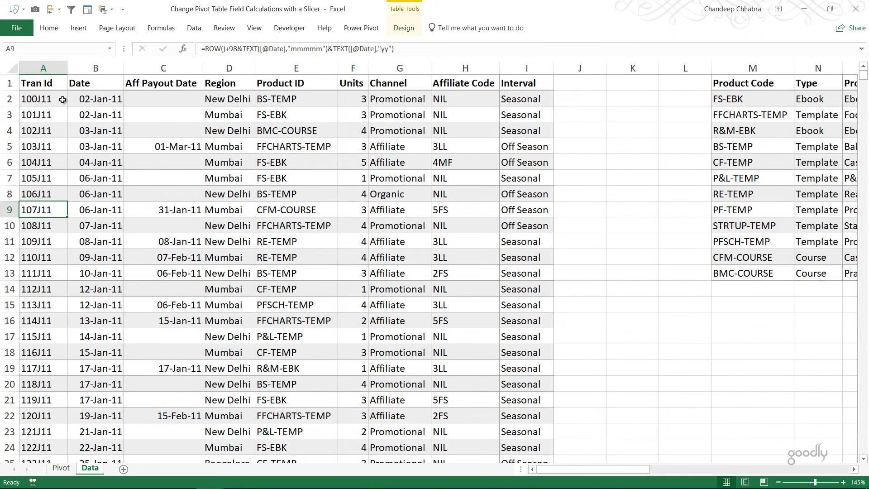
key("ctrl+Home")
left_click_drag(98, 115, 373, 217)
left_click(765, 121)
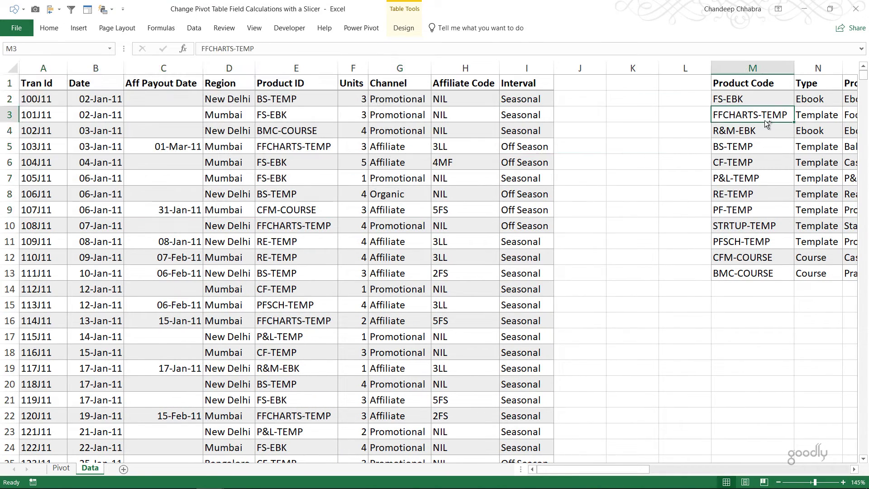
key("ctrl+Up")
key("ctrl+shift+Right")
key("ctrl+shift+Down")
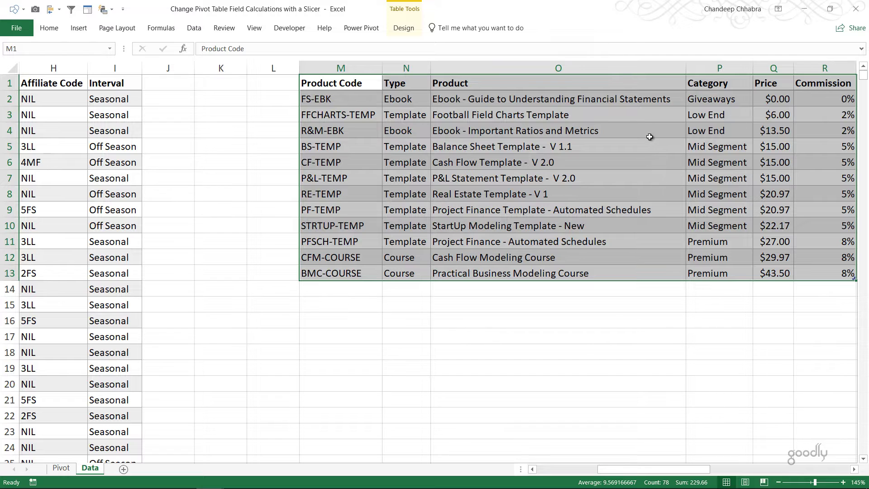
left_click(342, 93)
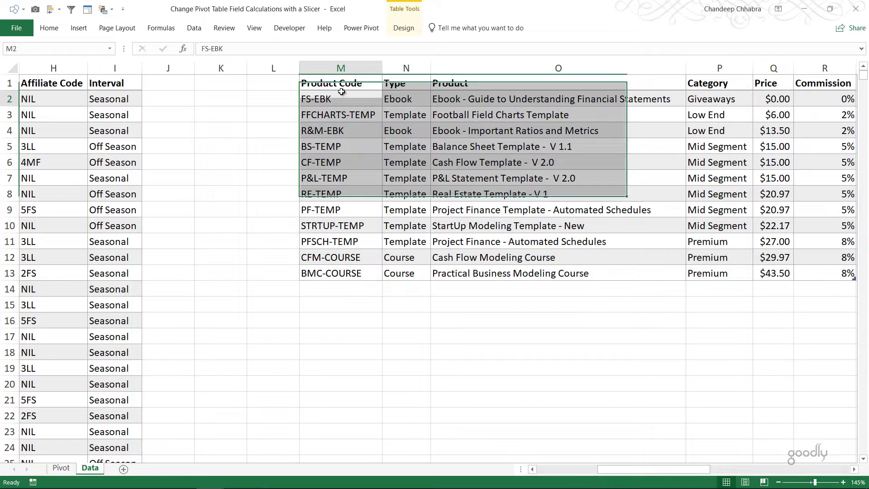
Select the calendar table's Date column, then jump across to the Calculate What? table
key("ctrl+Right")
key("ctrl+Right")
key("ctrl+Up")
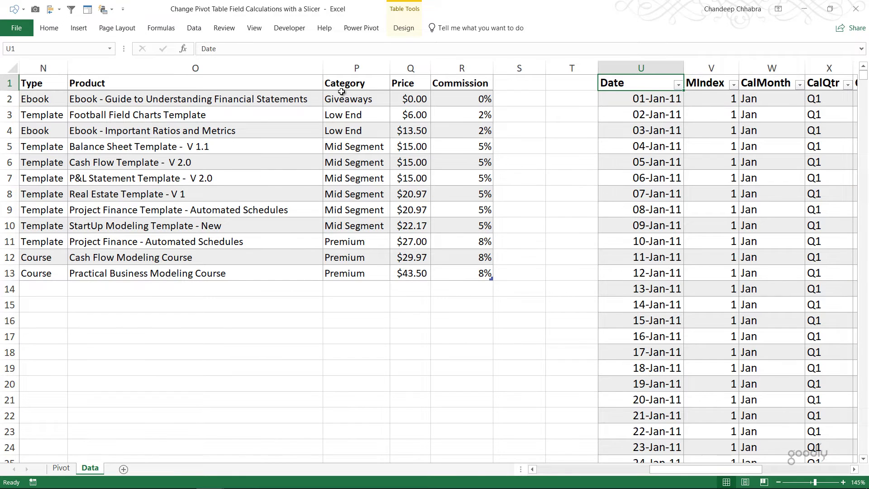
key("ctrl+shift+Down")
key("ctrl+Up")
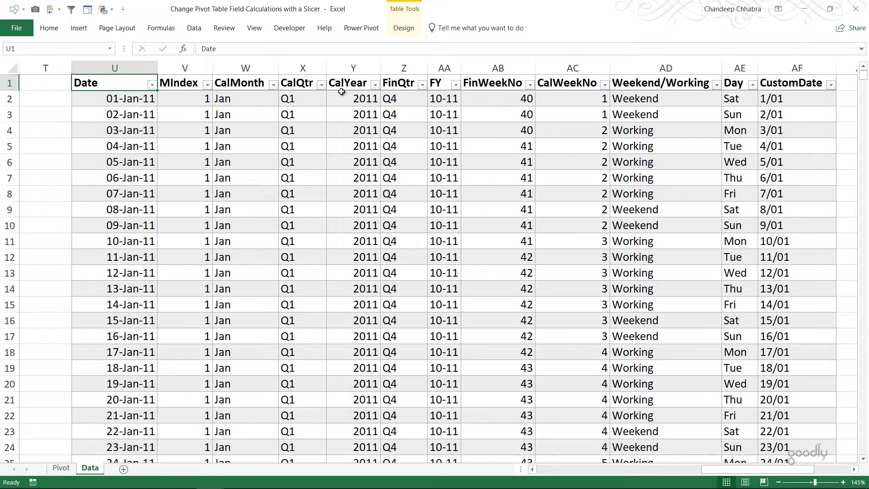
key("ctrl+Right")
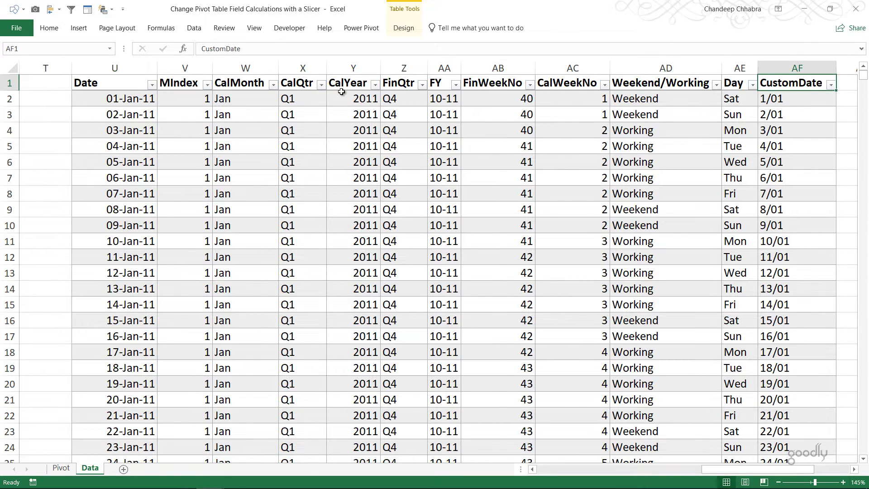
key("ctrl+Right")
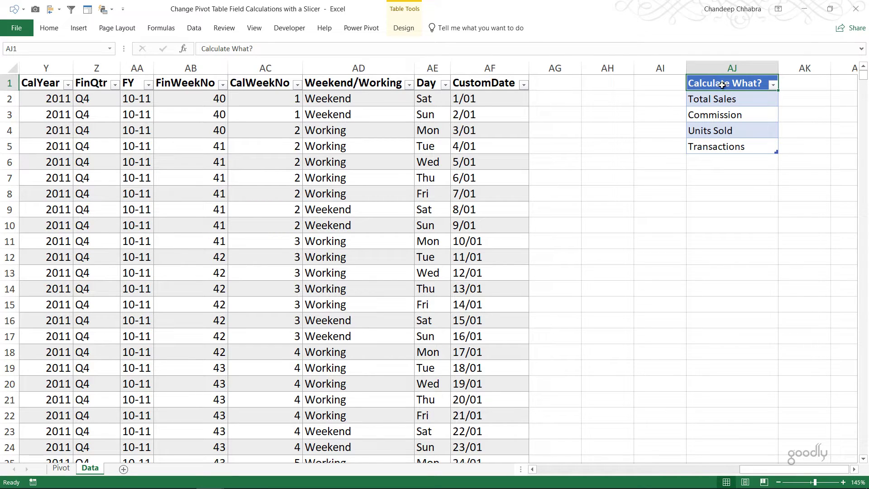
Select the four calculation names in AJ2:AJ5 and open the Power Pivot data model via Manage
left_click_drag(718, 96, 717, 147)
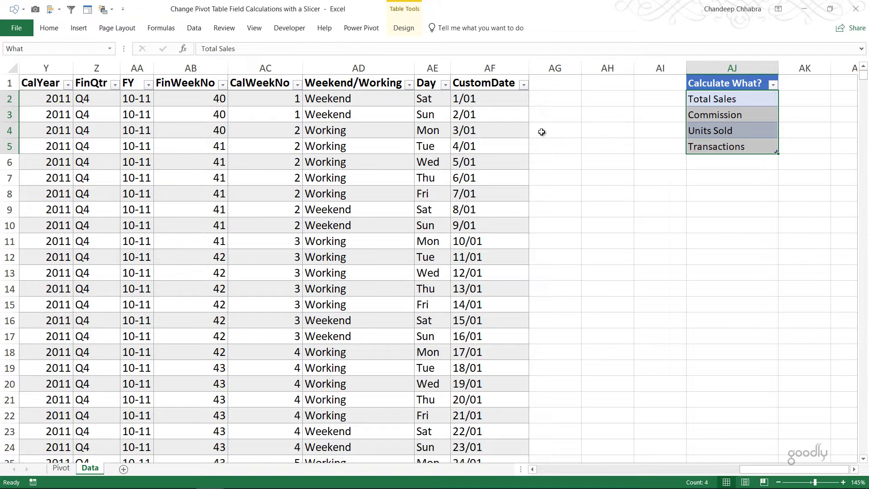
left_click(370, 27)
left_click(17, 54)
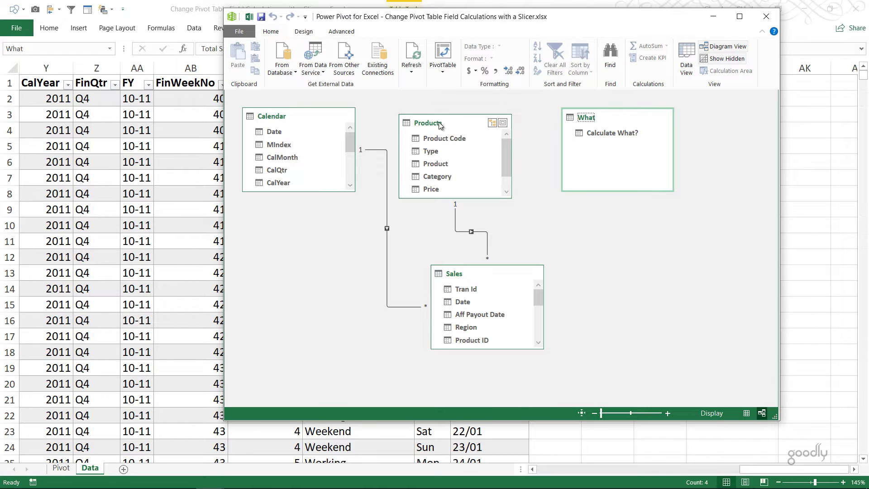
Rearrange the Products, Sales and What tables in the diagram, then return to Excel's Pivot sheet
left_click_drag(441, 122, 438, 117)
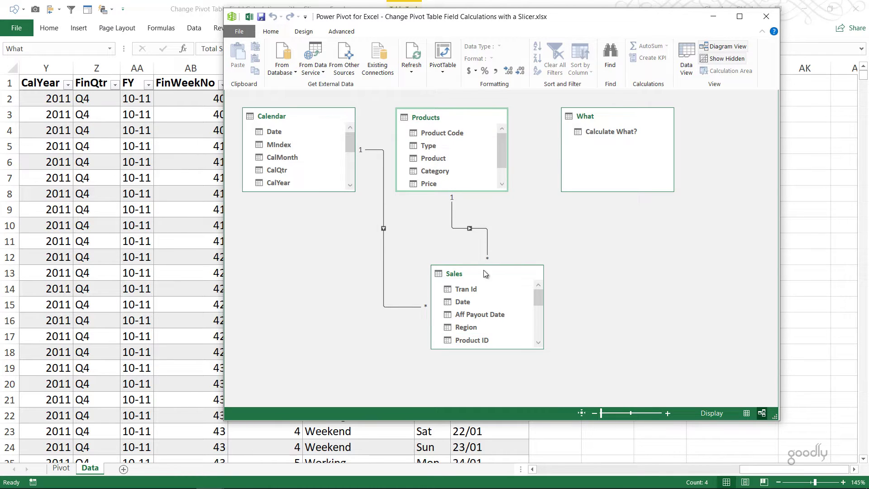
left_click_drag(483, 273, 453, 271)
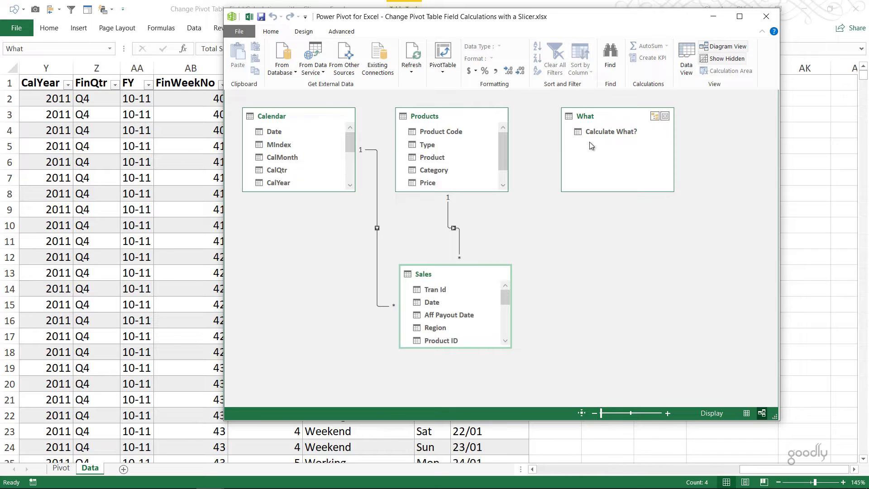
mouse_move(616, 113)
left_mouse_down()
mouse_move(577, 119)
mouse_move(617, 116)
left_mouse_up()
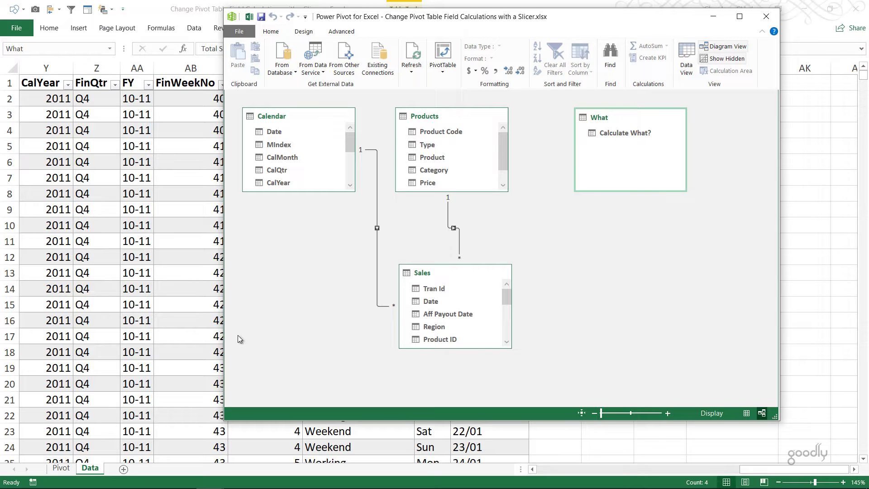
left_click(64, 467)
left_click(61, 467)
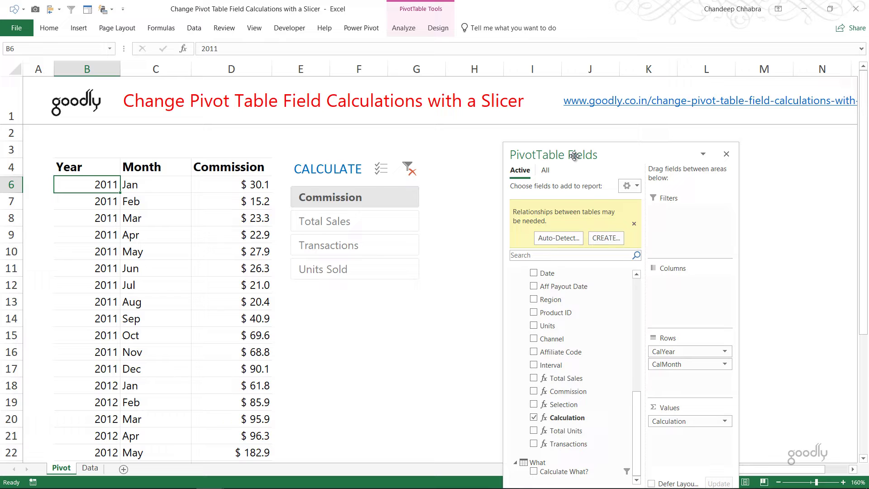
left_click_drag(573, 156, 454, 93)
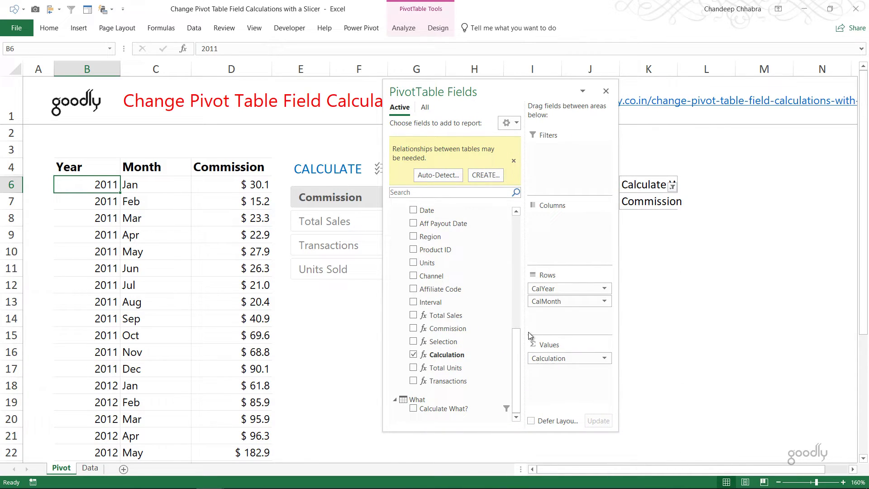
scroll(516, 353, "up", 1)
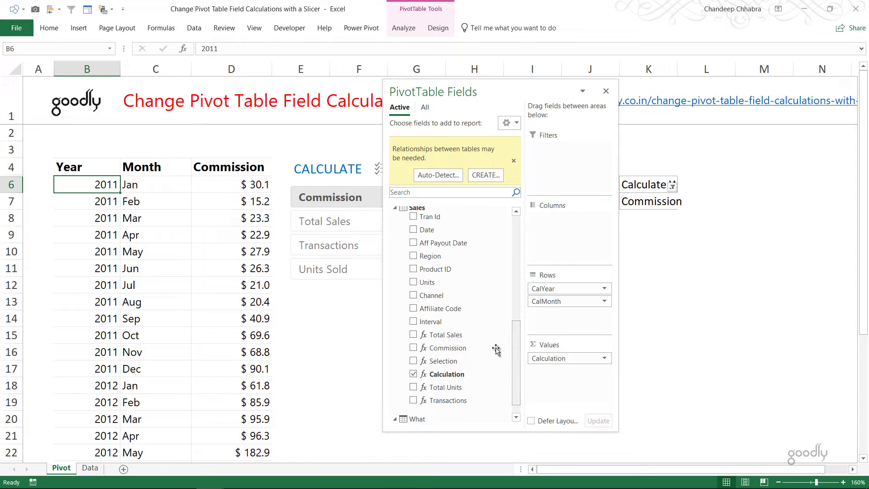
right_click(432, 339)
left_click(448, 345)
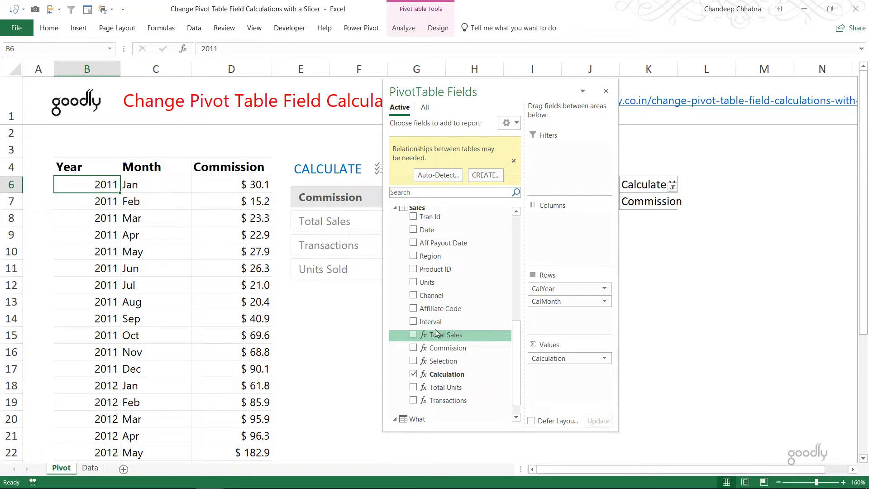
scroll(514, 210, "up", 2)
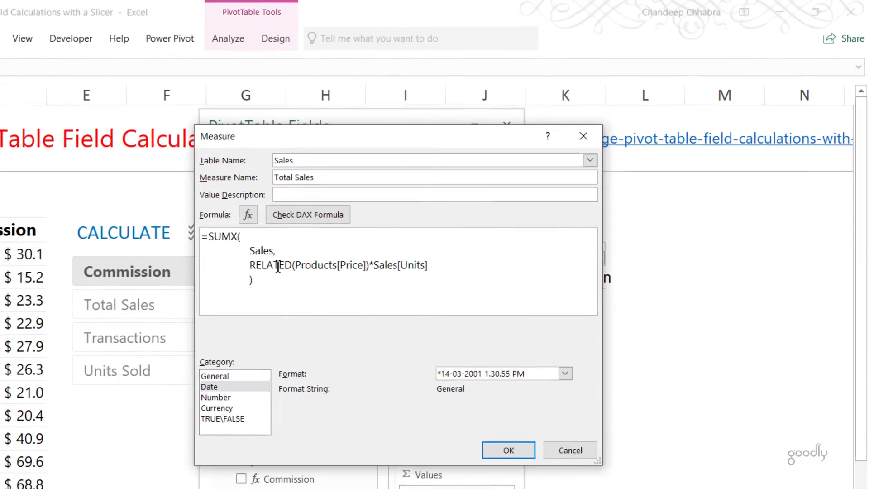
left_click_drag(419, 192, 497, 192)
left_click_drag(334, 301, 372, 302)
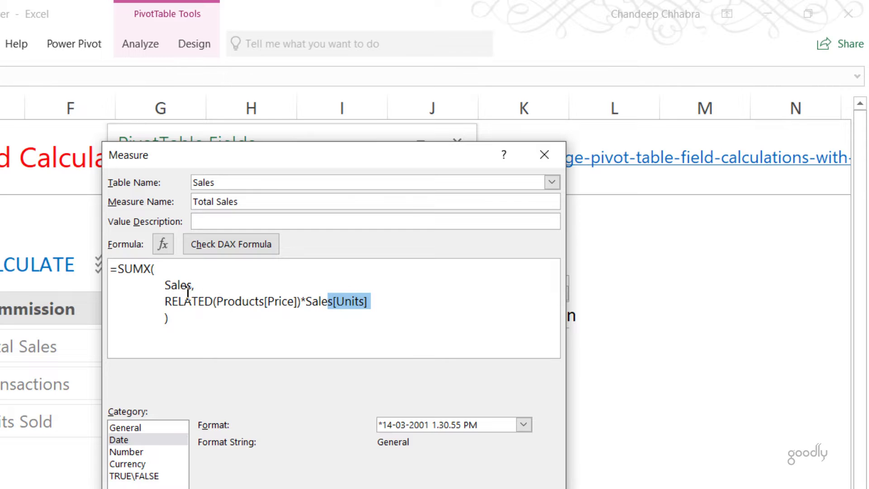
left_click_drag(171, 285, 186, 285)
double_click(151, 285)
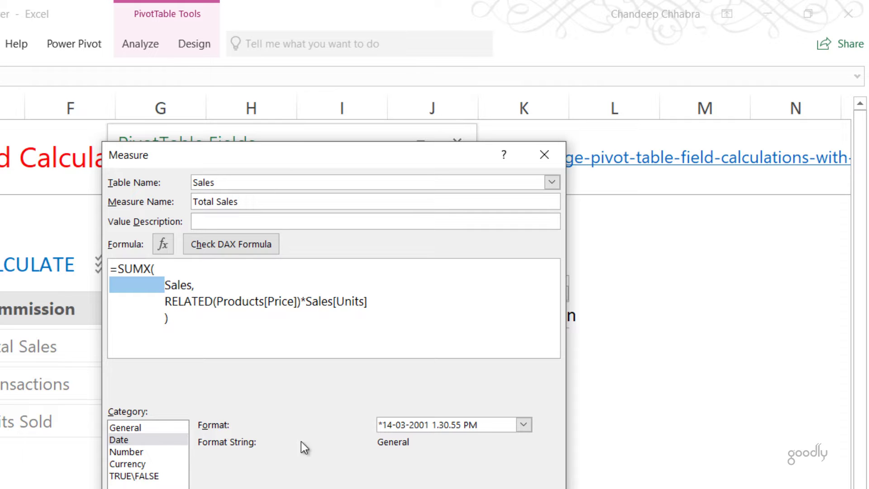
left_click(544, 155)
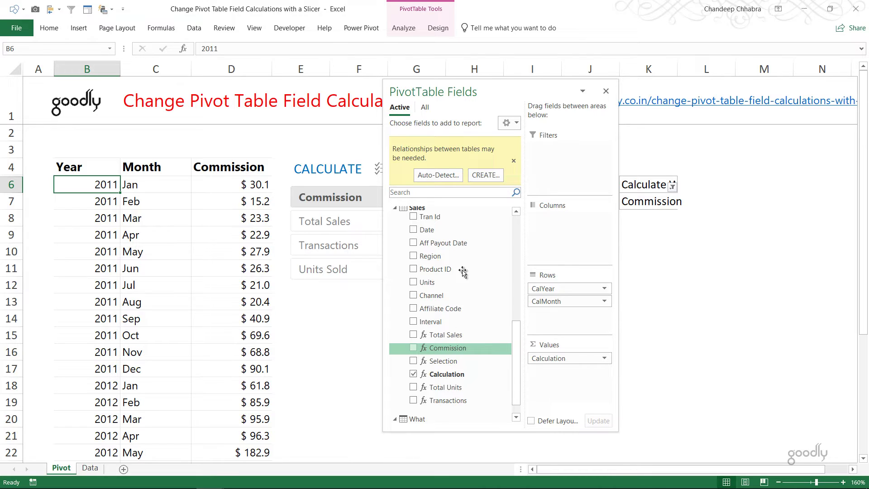
Move the field list right, expand the What table, and bring up the Selection measure's options
left_click_drag(487, 97, 558, 87)
left_click(338, 172)
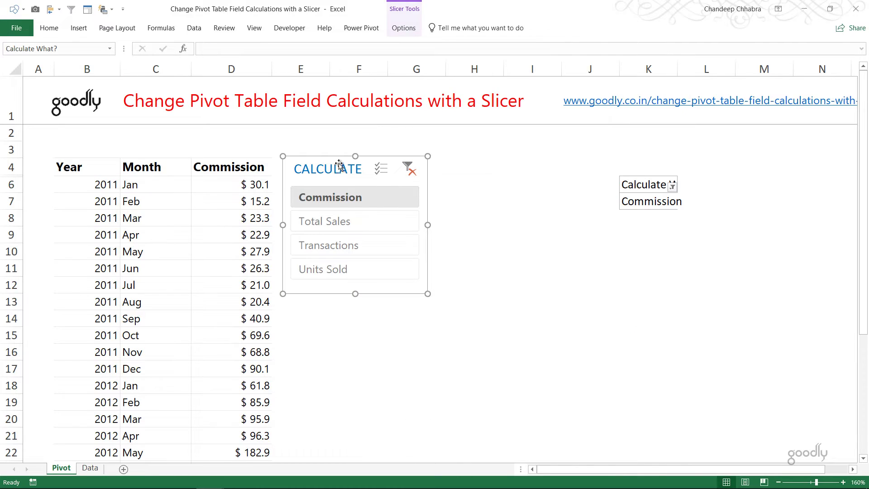
left_click(267, 204)
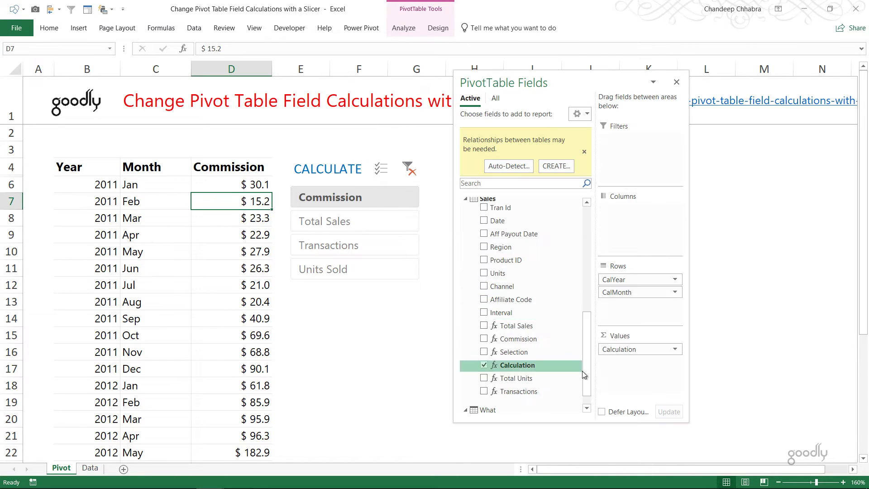
left_click(465, 409)
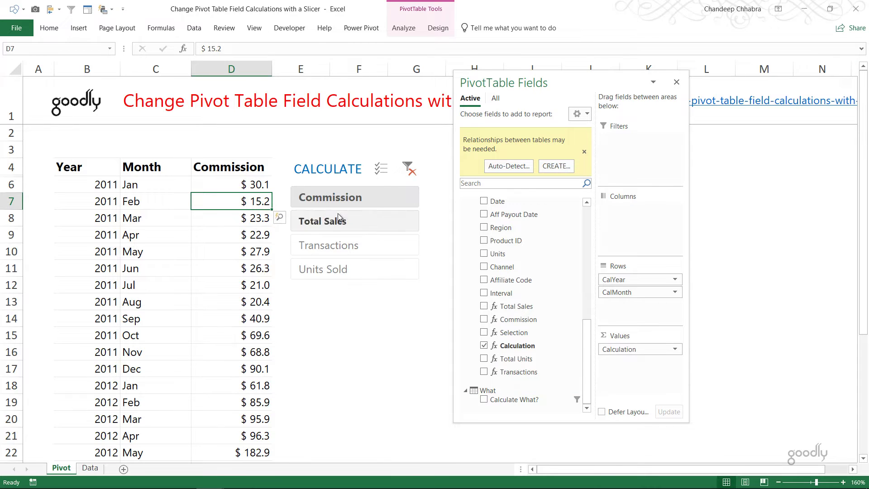
right_click(523, 333)
Open the Selection measure and walk through its COUNTROWS/VALUES test and 'Select a Single Calc' fallback
left_click(545, 338)
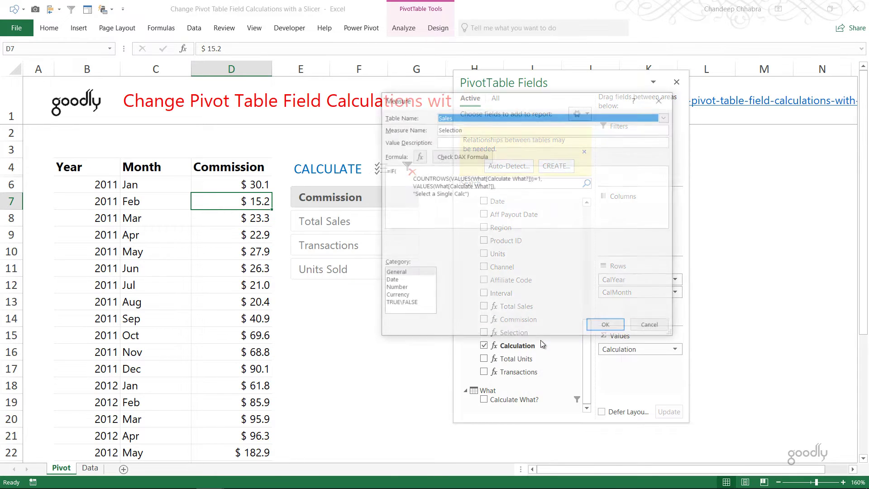
left_click_drag(672, 335, 725, 460)
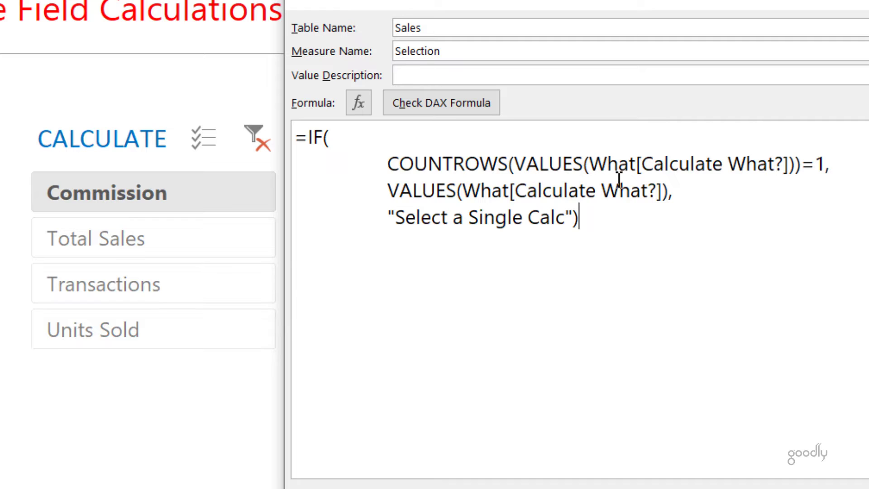
left_click_drag(644, 163, 818, 161)
left_click_drag(388, 191, 661, 191)
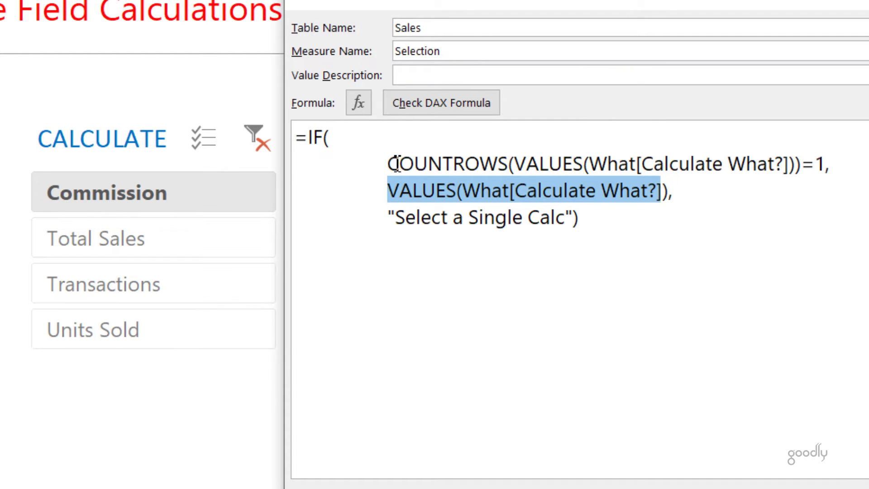
left_click_drag(395, 165, 787, 165)
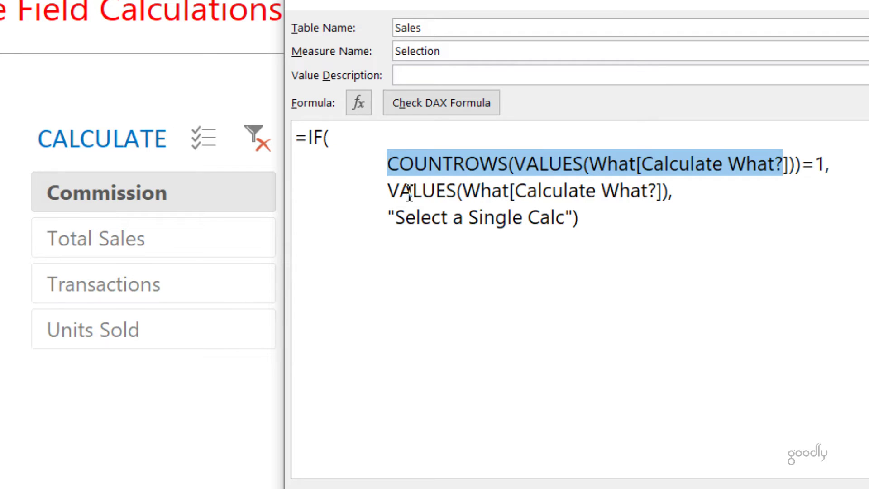
left_click_drag(399, 191, 630, 189)
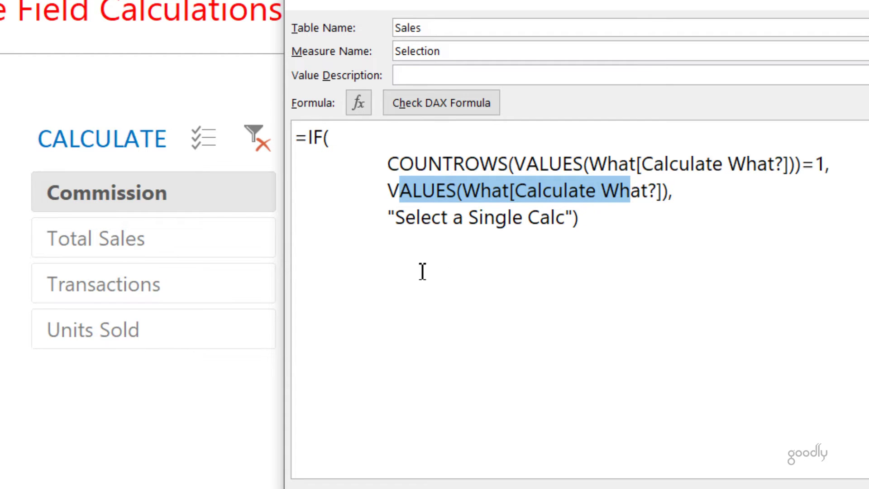
left_click_drag(416, 221, 509, 225)
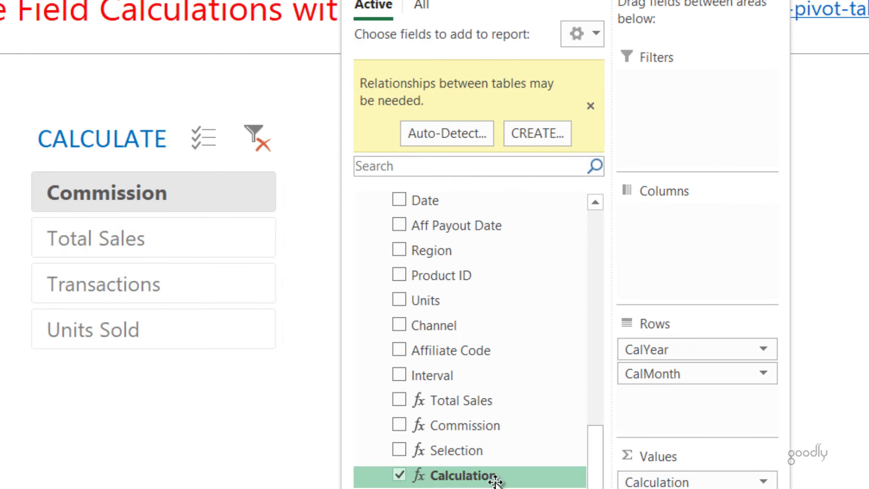
Open the Calculation measure and highlight its SWITCH(TRUE) Total Sales and Commission lines
right_click(495, 479)
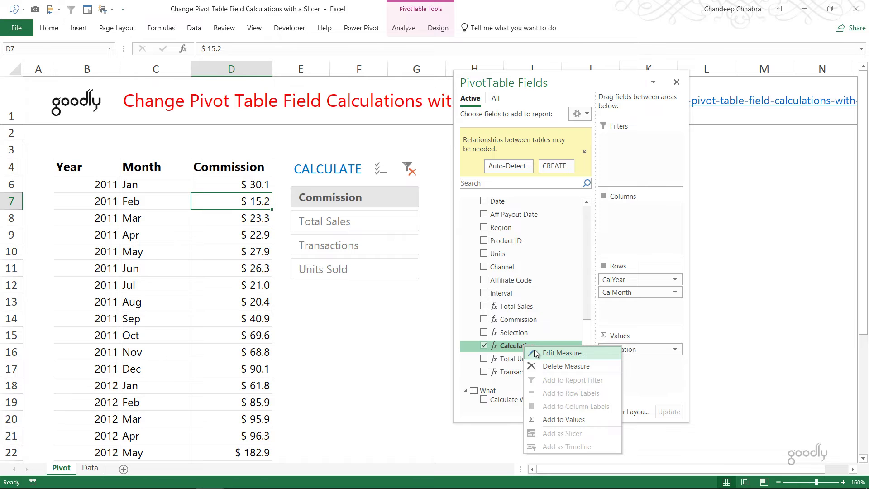
left_click(535, 353)
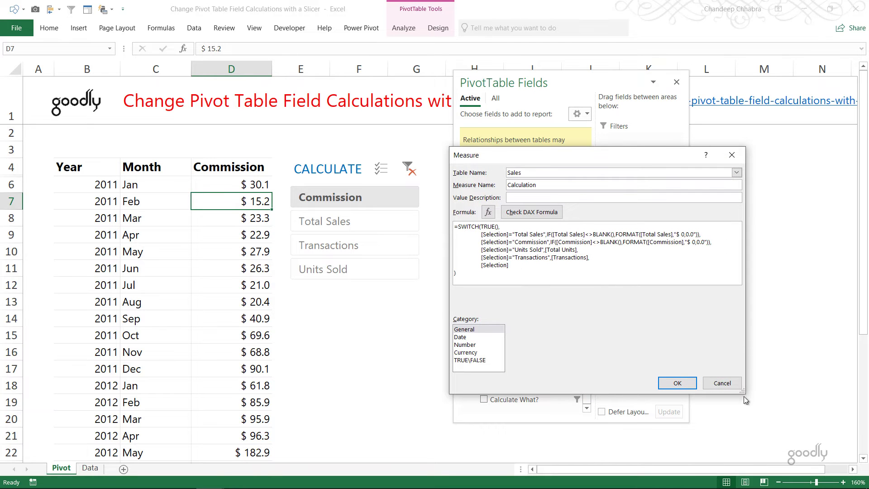
left_click_drag(742, 391, 771, 468)
scroll(620, 299, "up", 3)
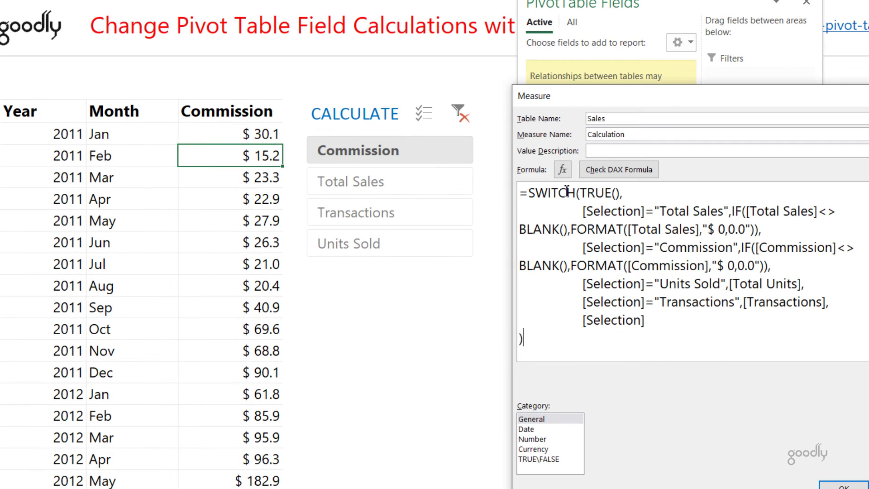
left_click_drag(587, 194, 628, 216)
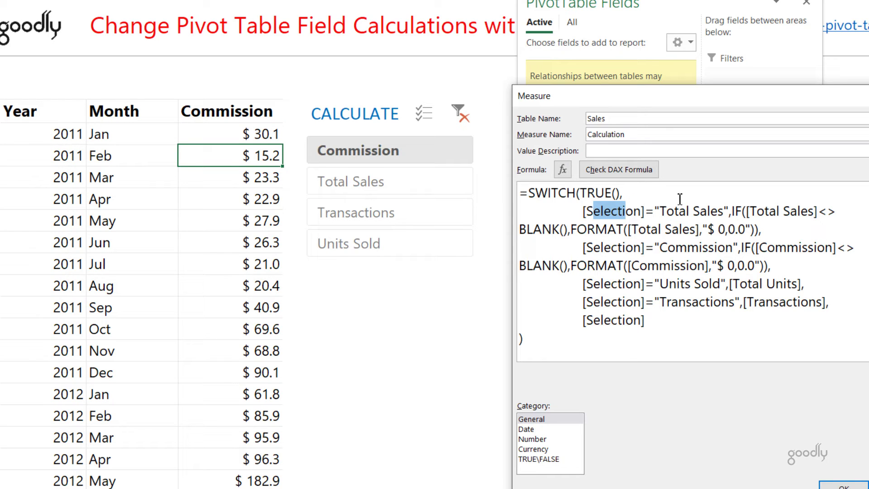
left_click_drag(675, 211, 811, 219)
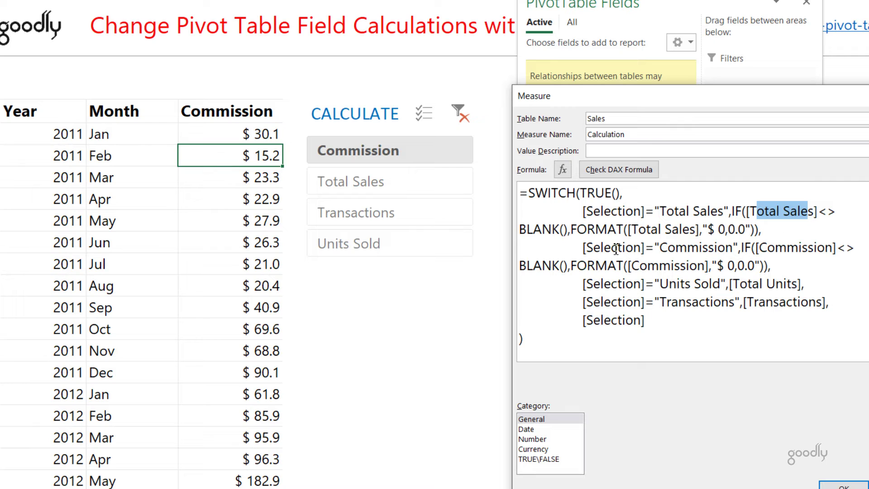
left_click_drag(615, 249, 630, 248)
left_click_drag(687, 248, 707, 249)
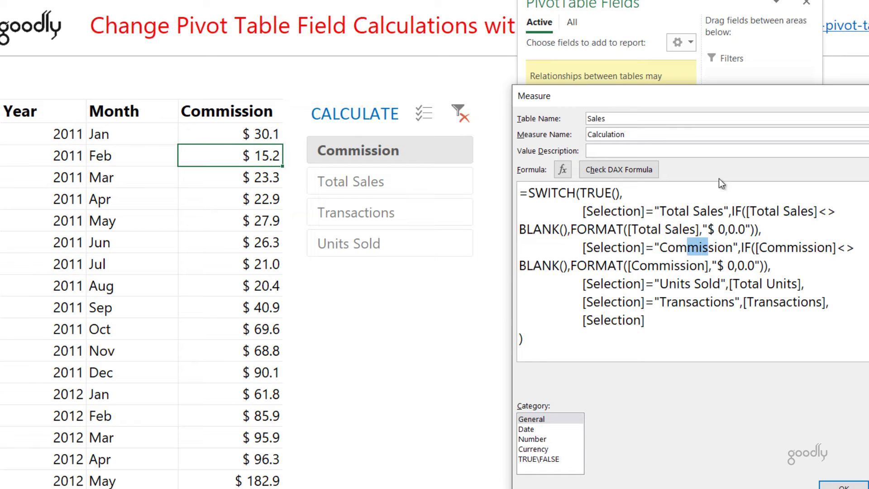
Go through the Commission, Units Sold and Transactions conditions and the fallback, then cancel unchanged
left_click_drag(699, 97, 868, 0)
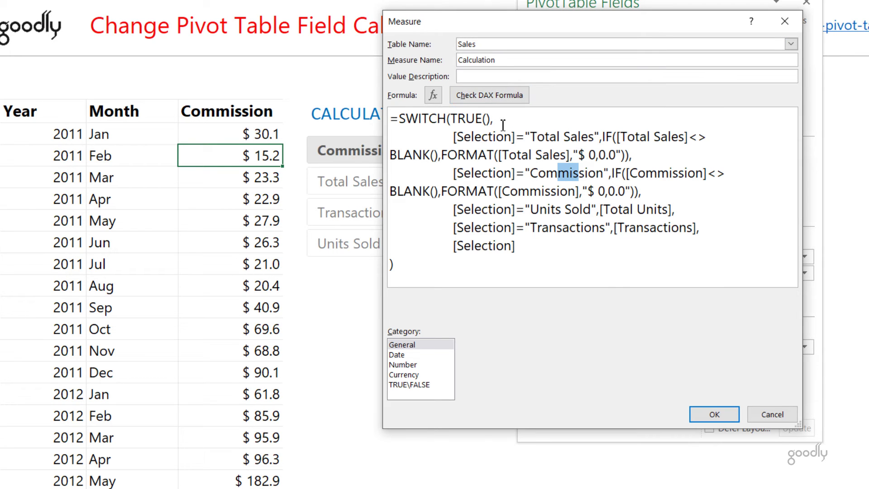
left_click_drag(470, 173, 500, 168)
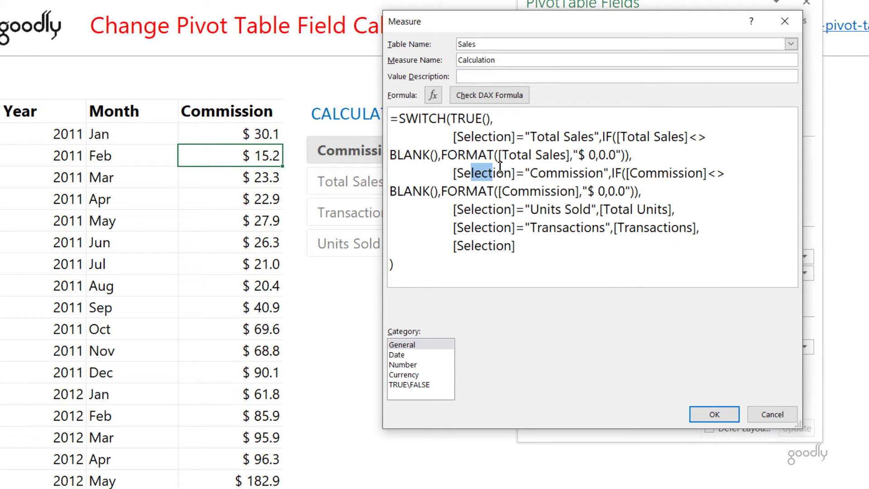
left_click_drag(645, 175, 693, 180)
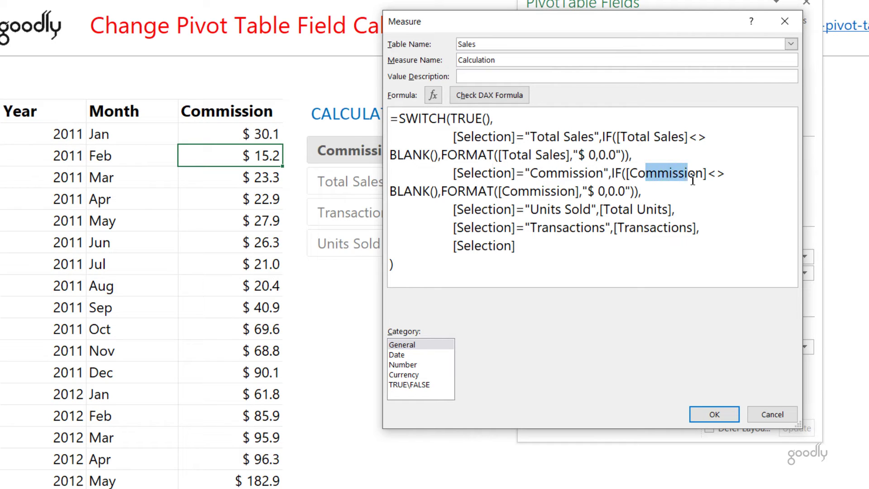
left_click_drag(463, 213, 566, 213)
left_click_drag(618, 213, 661, 212)
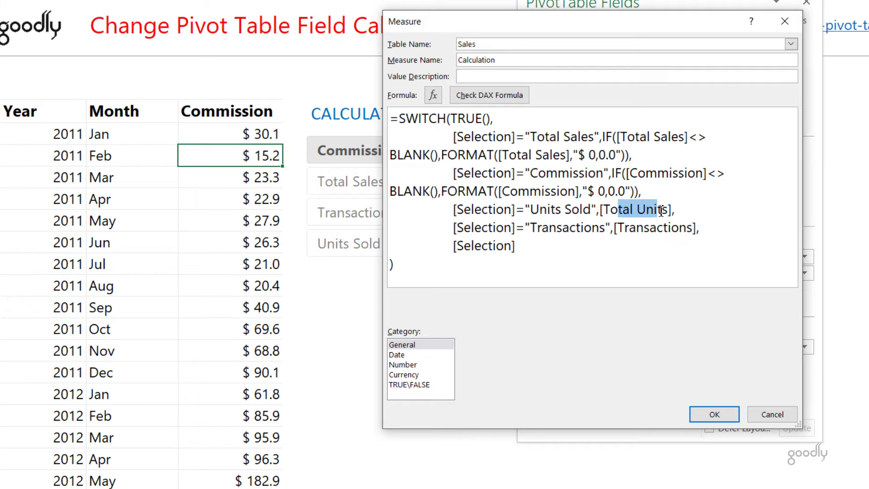
left_click_drag(463, 227, 481, 228)
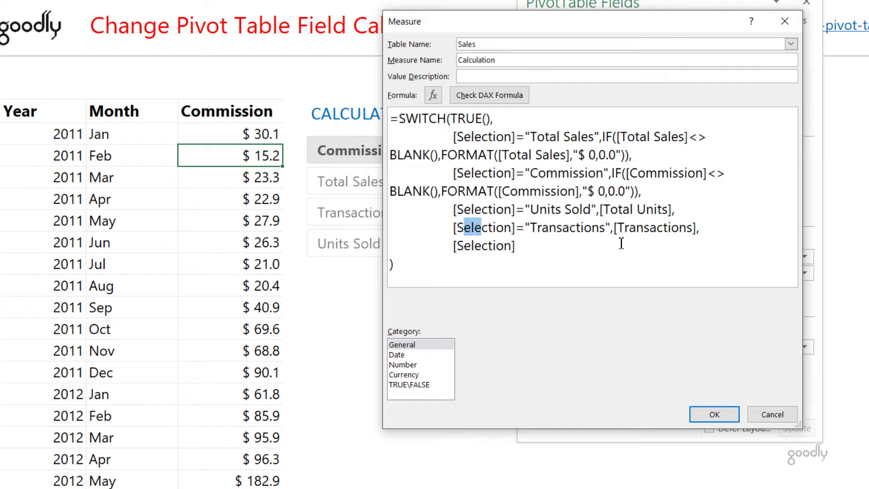
left_click_drag(636, 232, 664, 233)
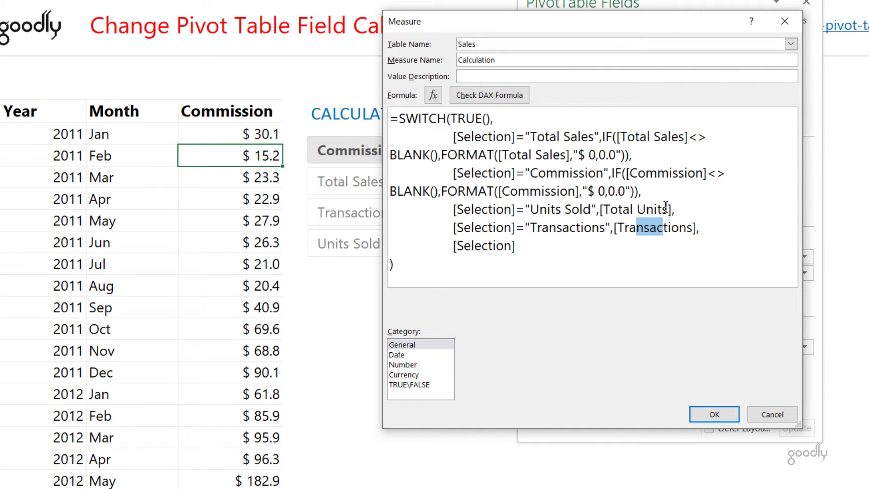
left_click_drag(598, 28, 300, 23)
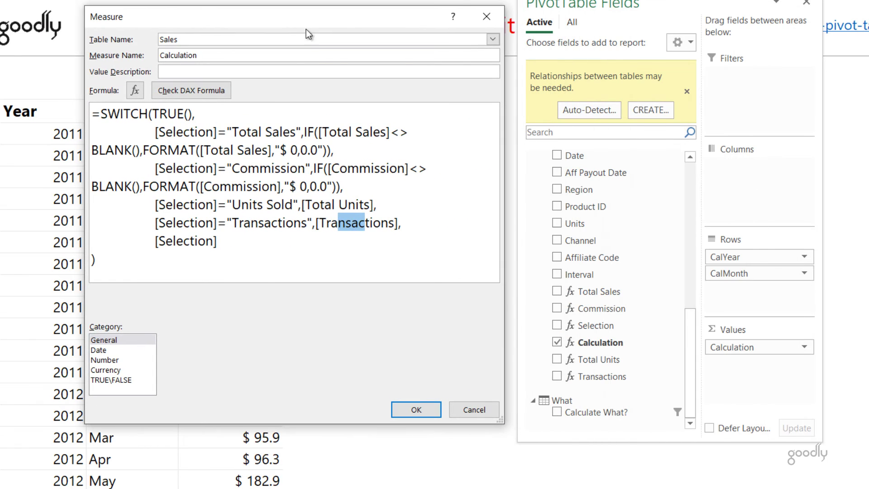
left_click_drag(369, 168, 378, 168)
left_click_drag(319, 205, 347, 223)
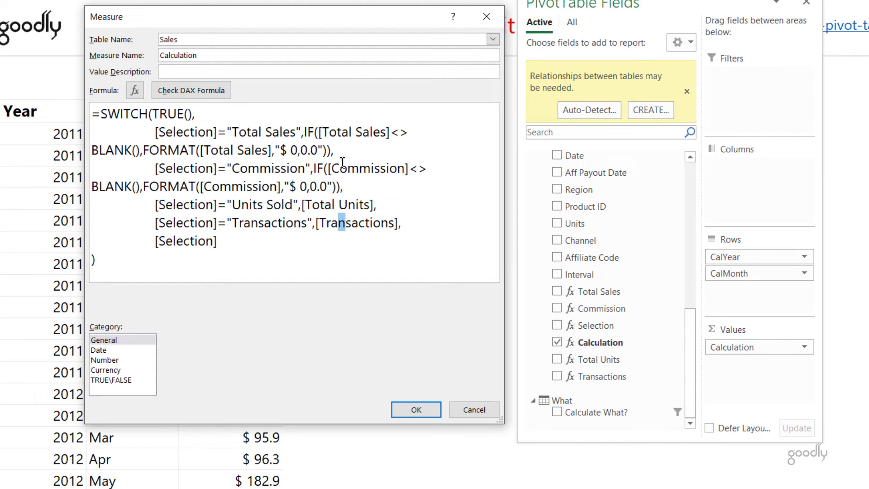
left_click_drag(170, 245, 214, 248)
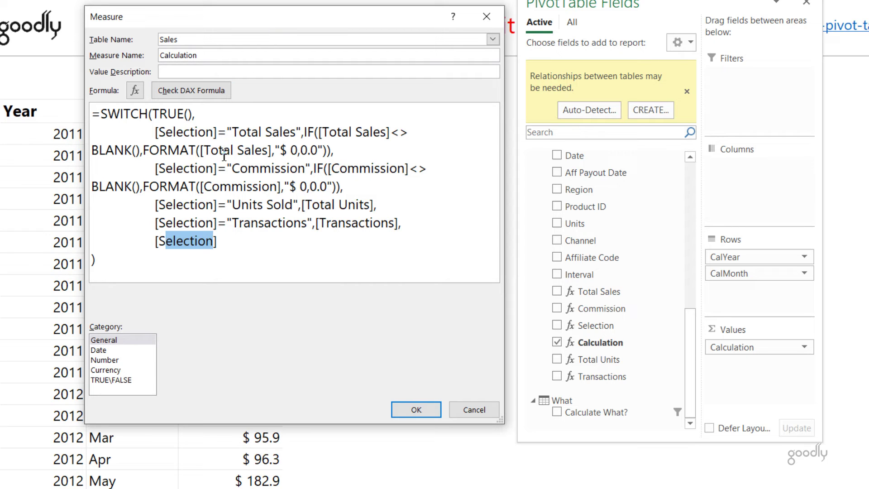
left_click(472, 408)
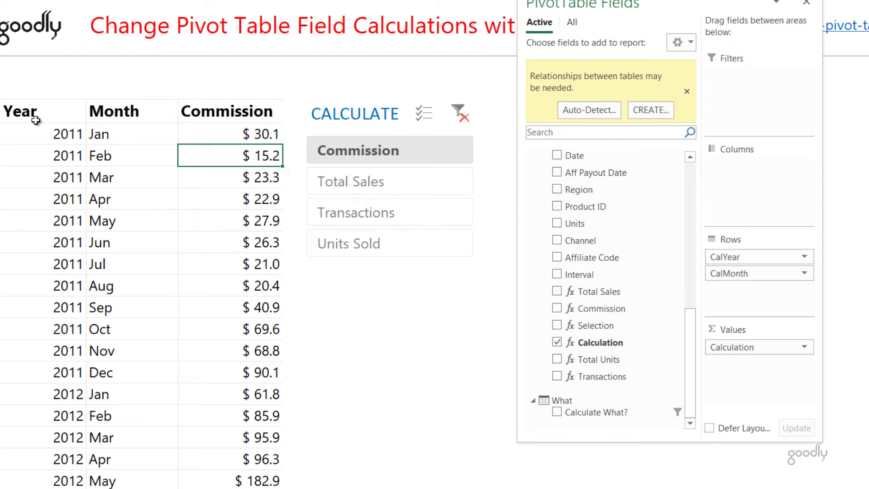
Select the Year and Month labels and a Commission value in the pivot table
left_click_drag(35, 120, 15, 249)
left_click_drag(152, 114, 149, 248)
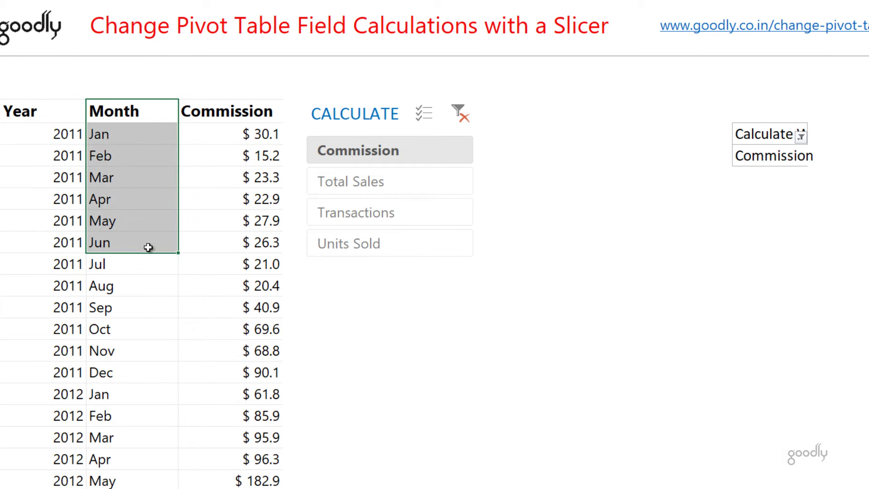
left_click(213, 181)
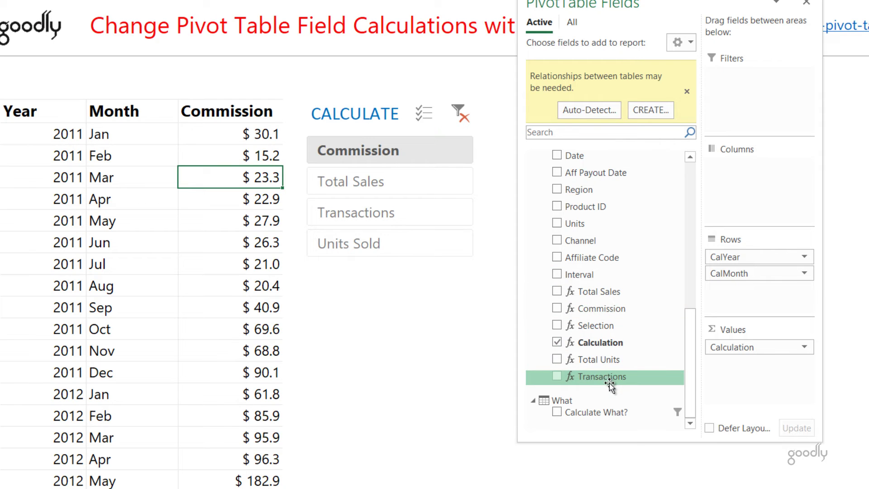
left_click(409, 342)
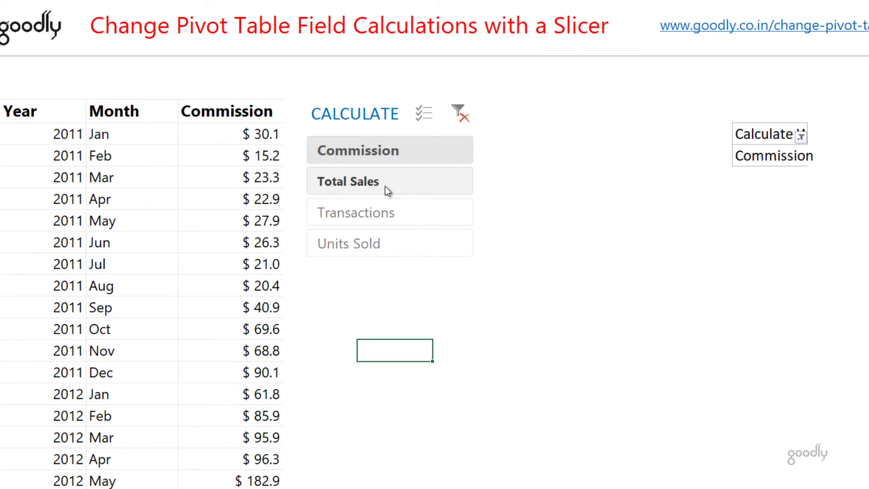
Cycle the CALCULATE slicer through Total Sales, Transactions and Units Sold, ending on Total Sales
left_click(386, 188)
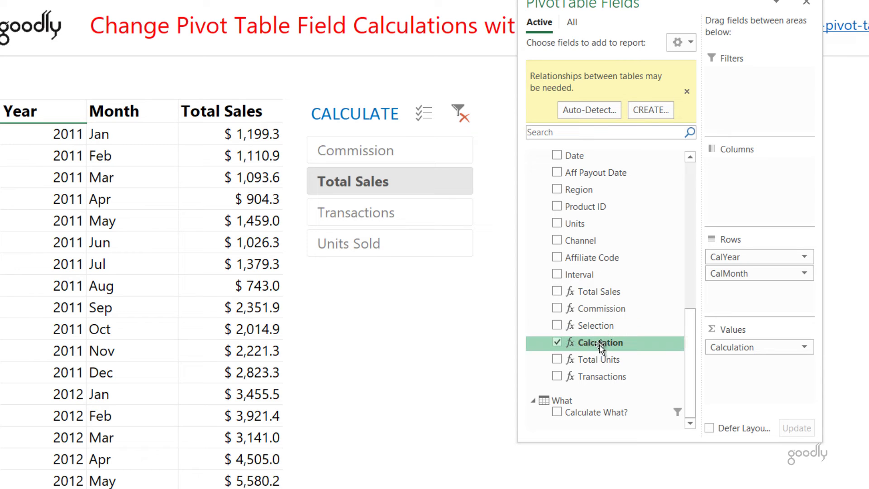
left_click(393, 220)
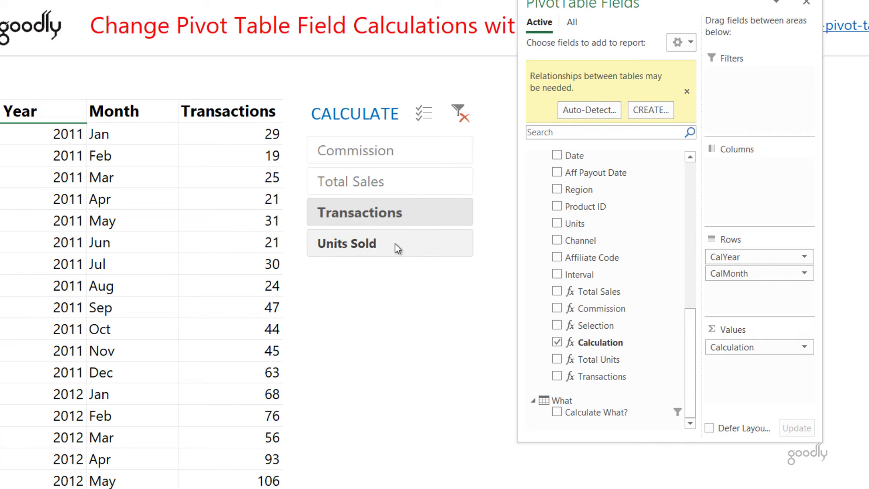
left_click(395, 243)
left_click(392, 218)
left_click(401, 185)
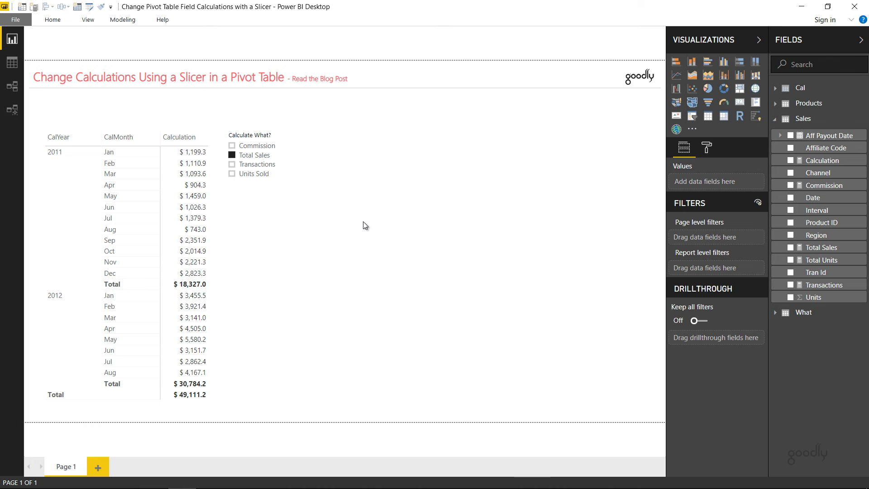
Widen the report, then cycle the Calculate What? slicer through Transactions, Units Sold and Total Sales, ending on Commission
left_click(758, 40)
left_click(860, 40)
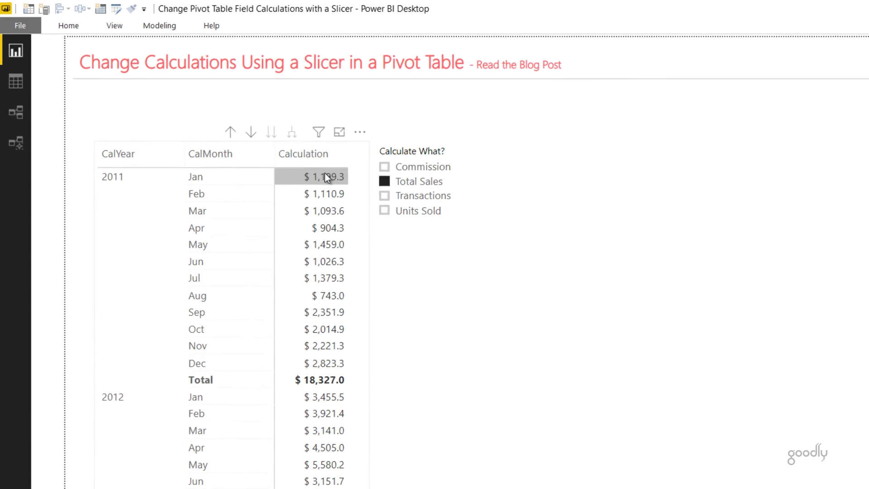
left_click(566, 265)
left_click(564, 284)
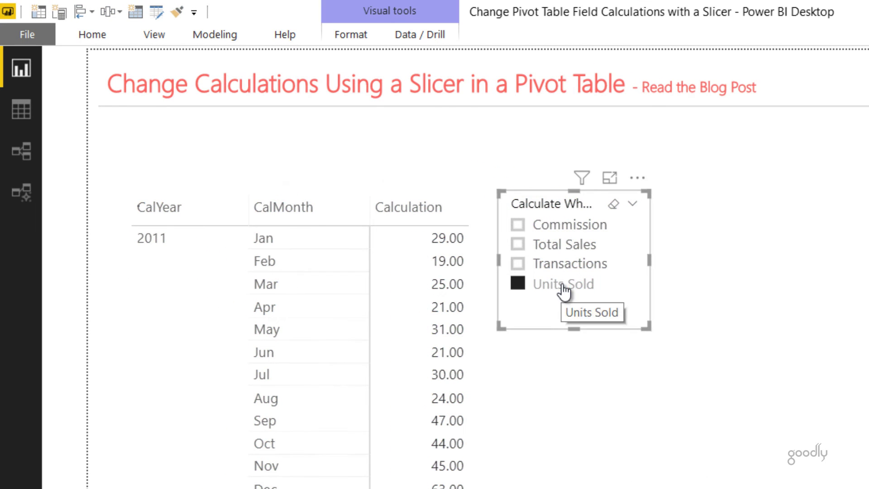
left_click(565, 263)
left_click(565, 243)
left_click(565, 227)
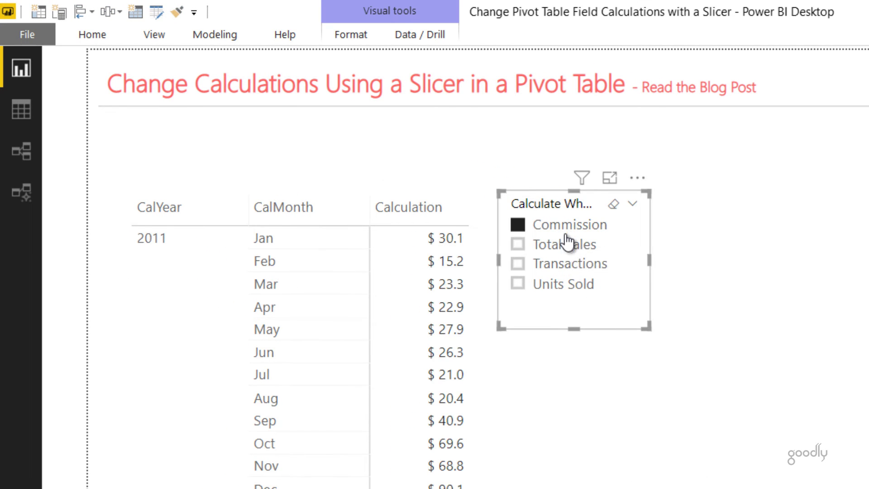
With the matrix selected, show the Fields pane's Sales table and bring up the Calculation measure's options
left_click(480, 443)
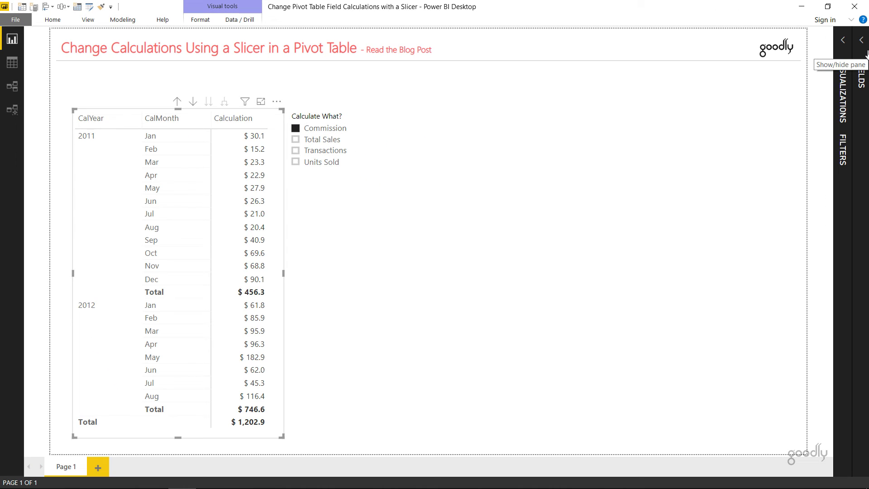
left_click(862, 46)
left_click(808, 103)
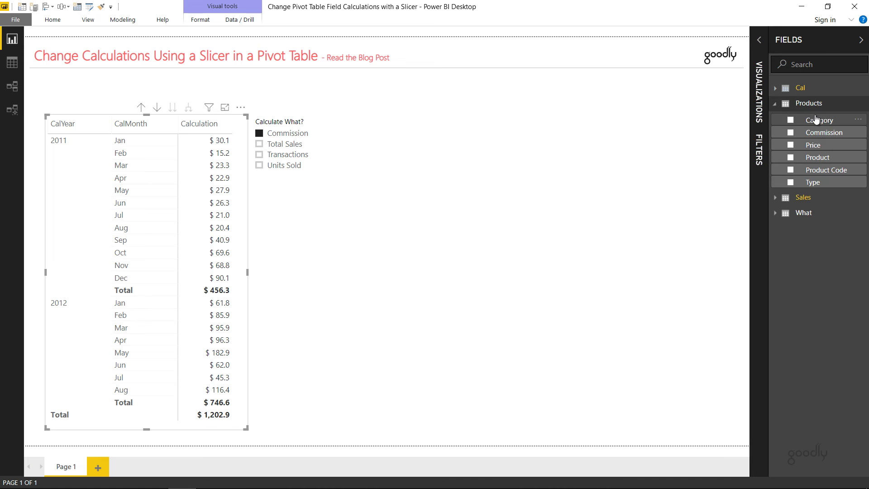
left_click(808, 103)
left_click(803, 119)
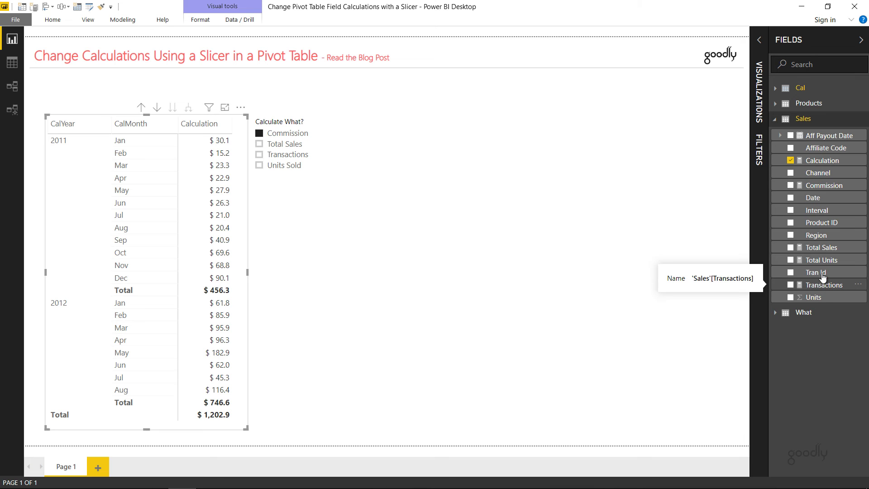
right_click(819, 164)
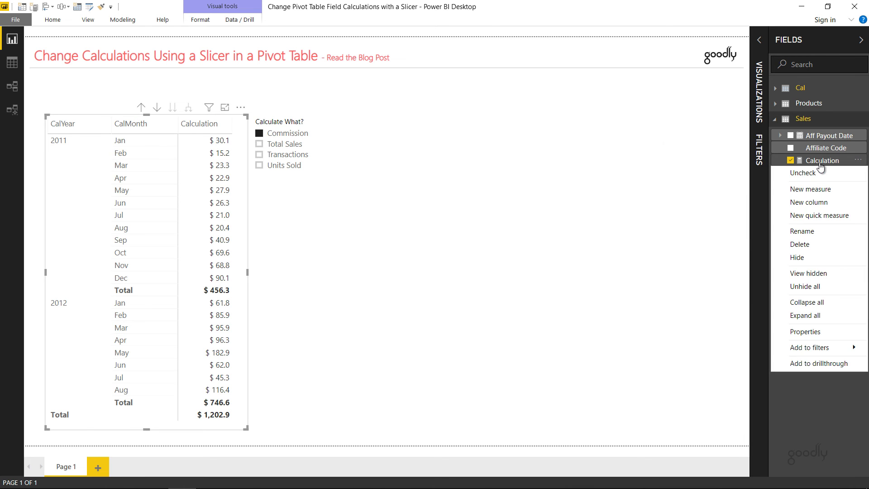
View the Calculation measure's DAX, highlighting the COUNTROWS check, 'Select a Single Calc' message and VALUES line
left_click(819, 163)
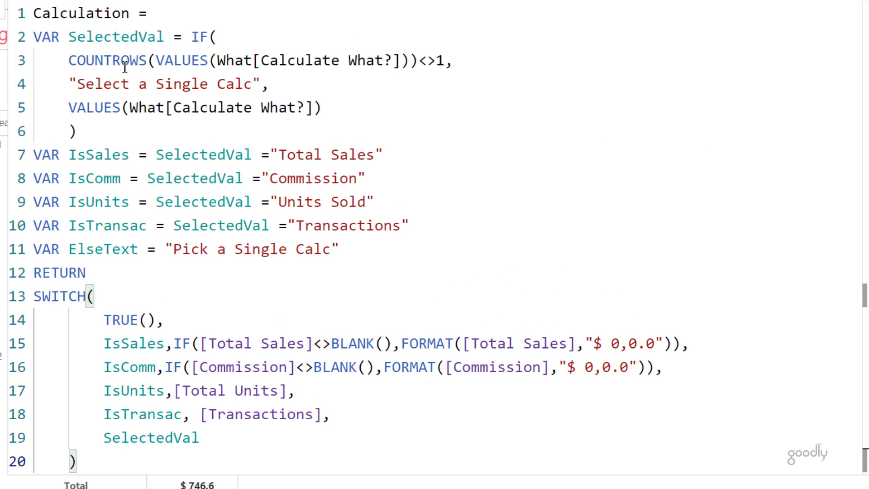
left_click_drag(77, 58, 352, 61)
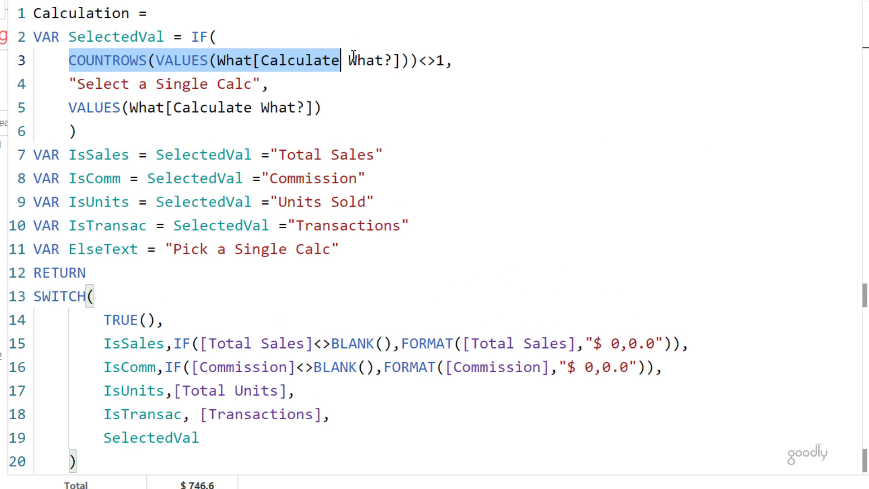
left_click(441, 60)
left_click_drag(86, 84, 209, 84)
left_click_drag(85, 109, 272, 111)
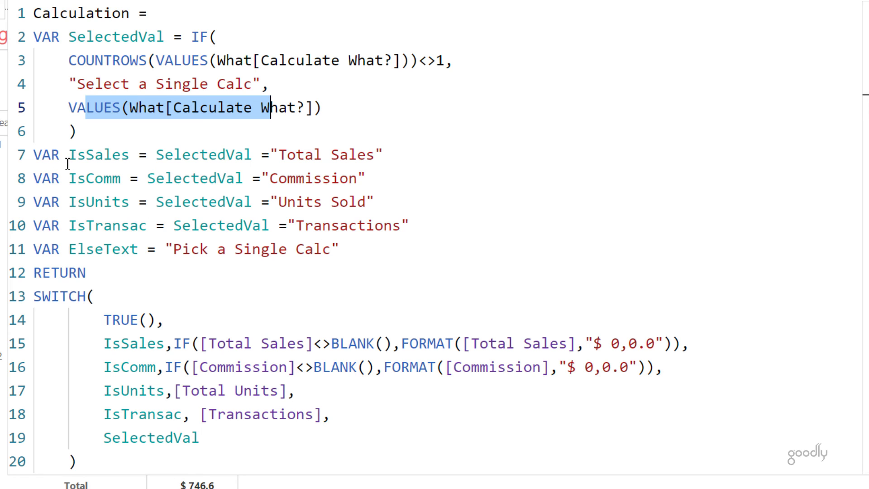
Highlight the five VAR comparison lines and the SWITCH(TRUE()) branches in the formula
left_click_drag(33, 156, 347, 246)
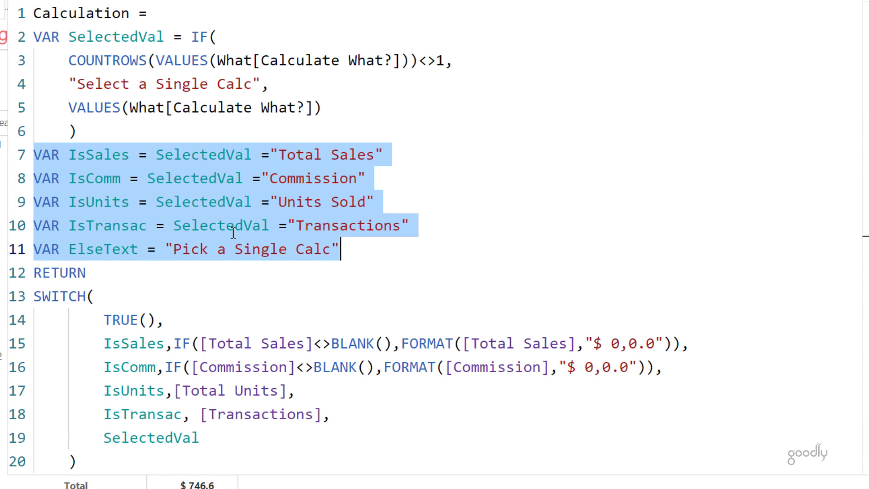
left_click(234, 247)
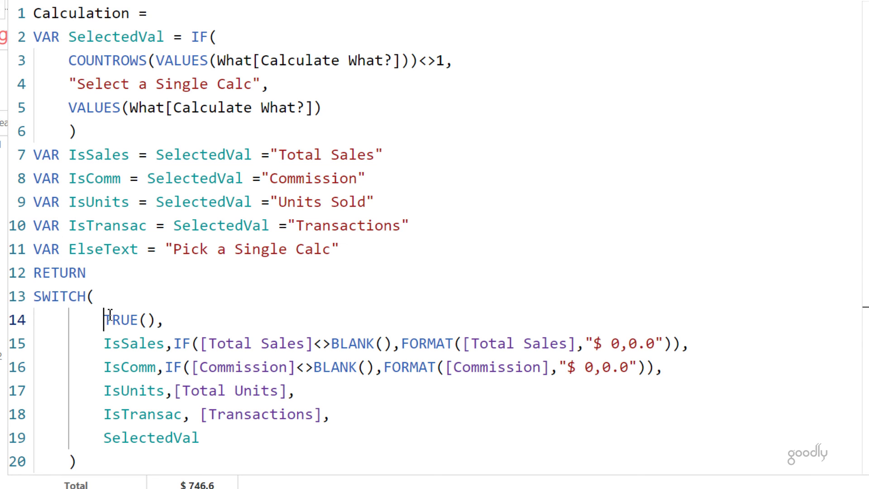
left_click_drag(104, 320, 152, 429)
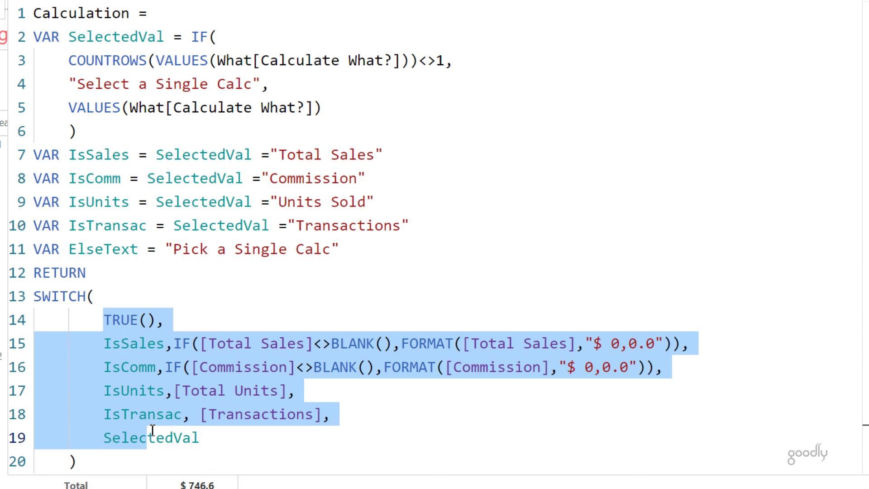